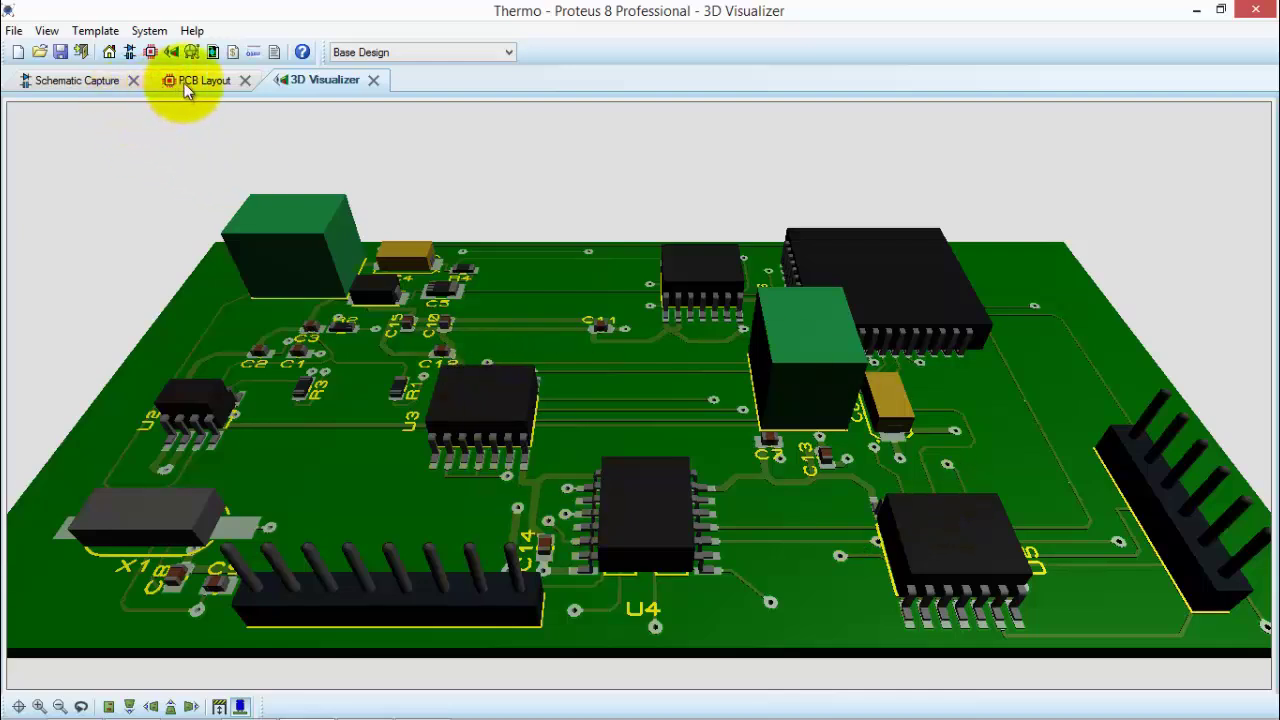
Orbit the thermometer board in the 3D Visualizer to inspect it from another angle
middle_click(737, 519)
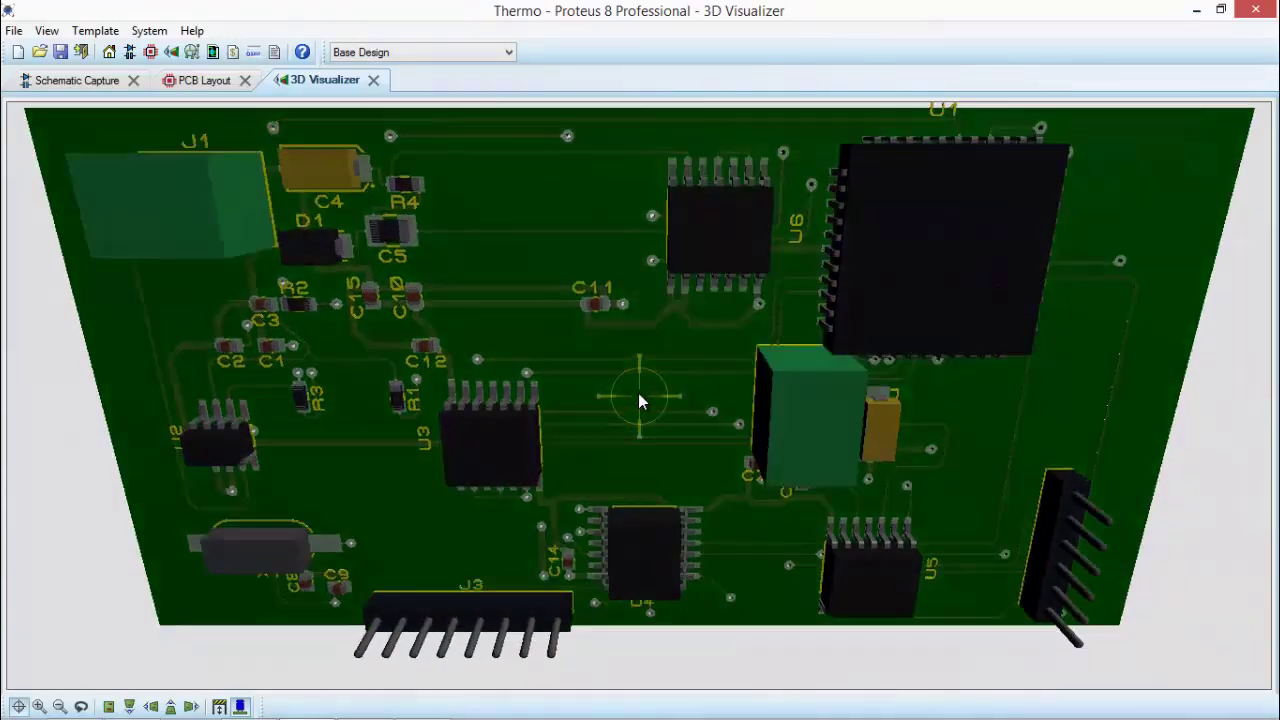
mouse_move(641, 402)
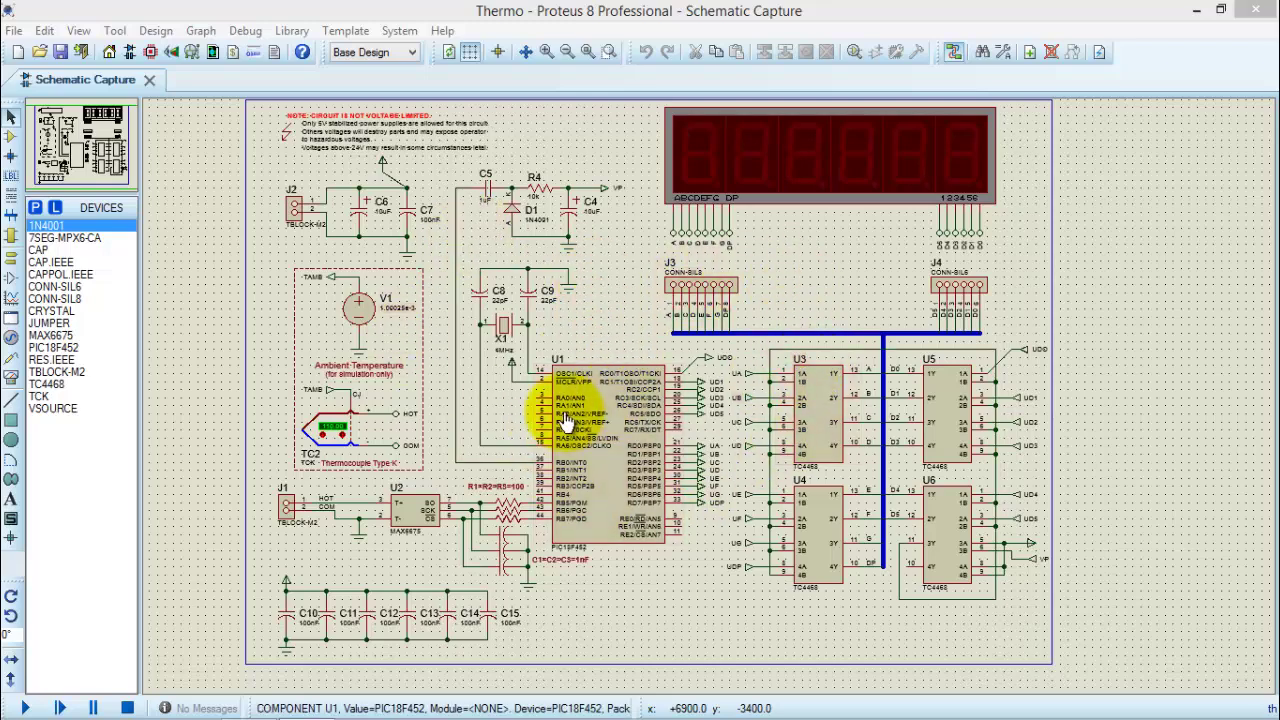
click(670, 440)
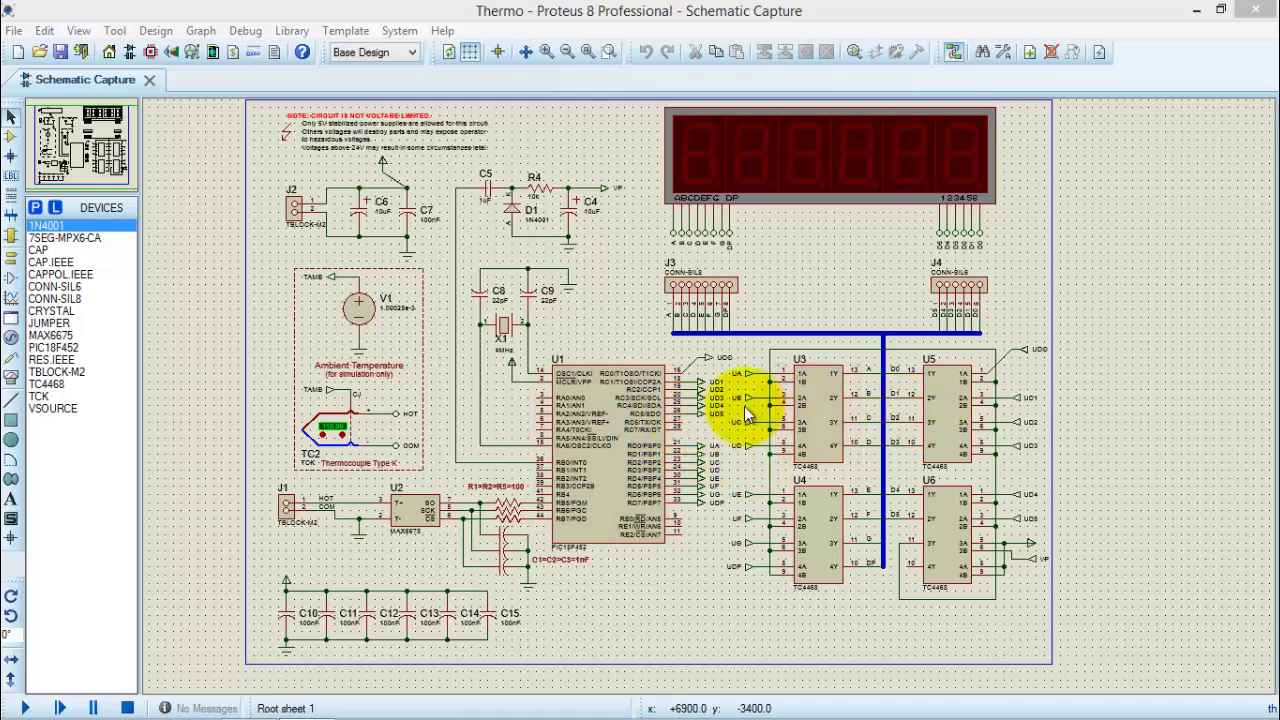
scroll(832, 390, up, 2)
scroll(634, 366, down, 1)
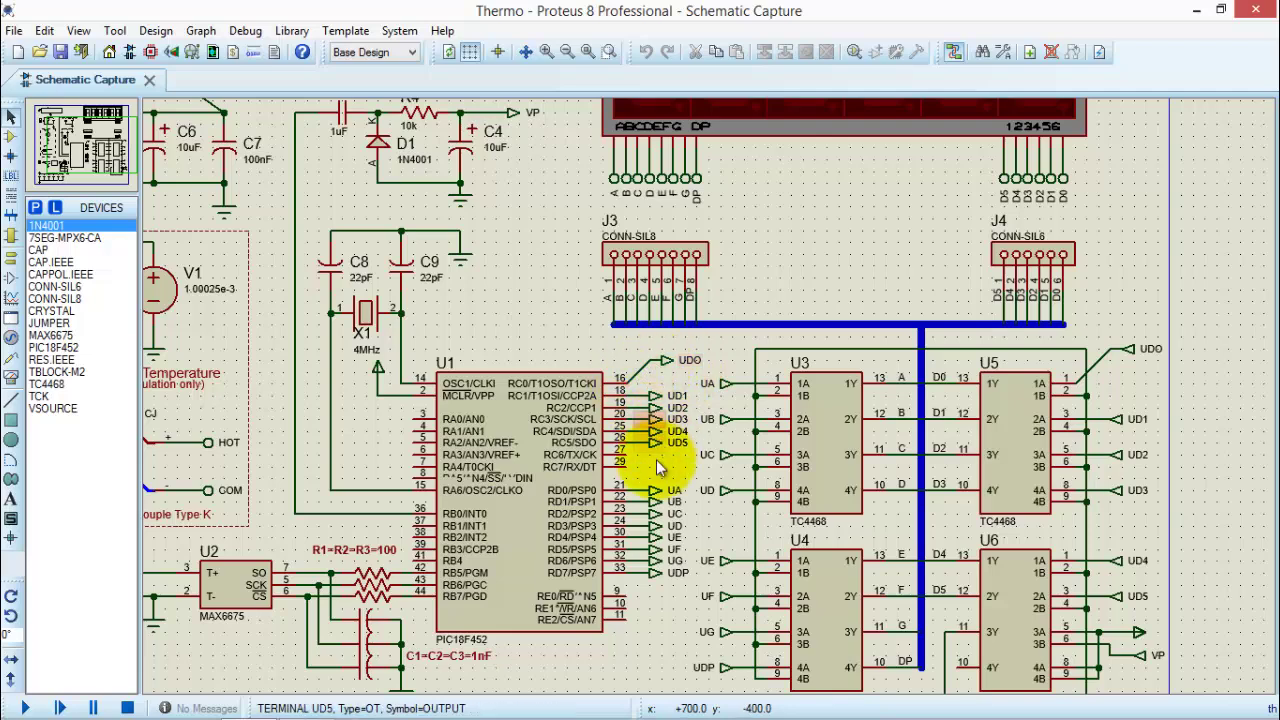
scroll(657, 460, down, 1)
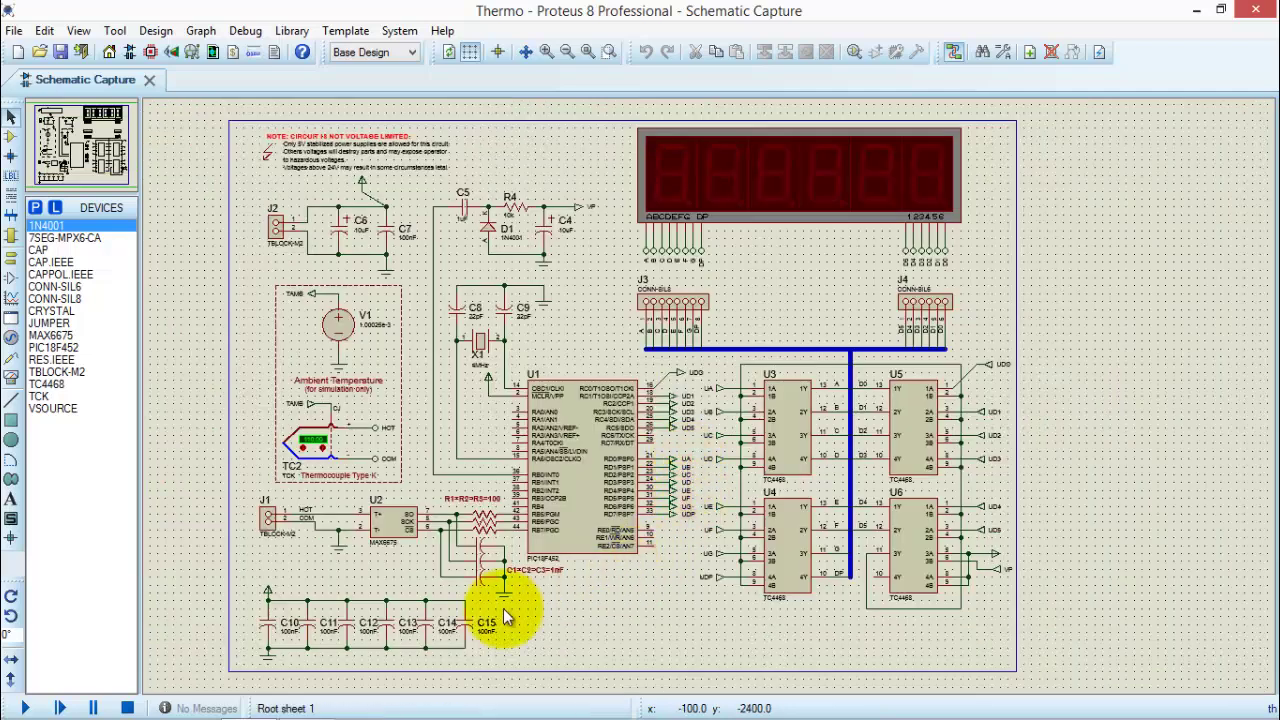
scroll(430, 657, up, 1)
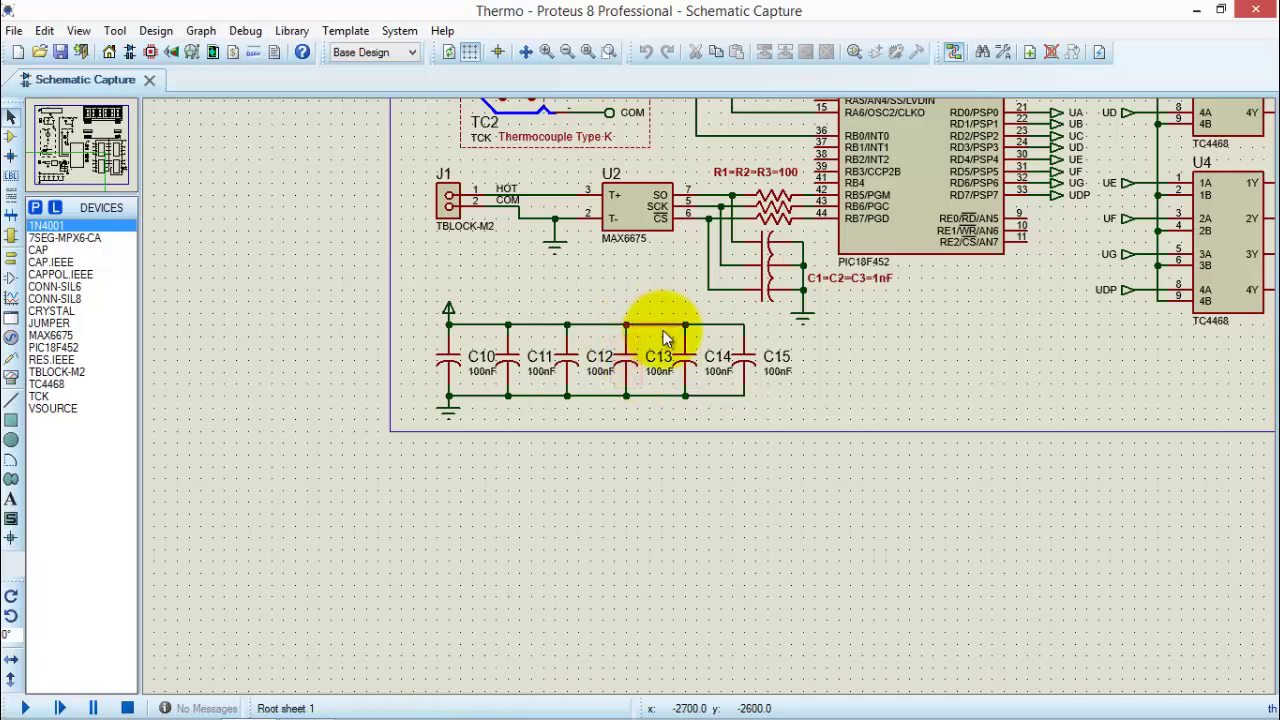
scroll(665, 340, down, 2)
scroll(898, 274, up, 2)
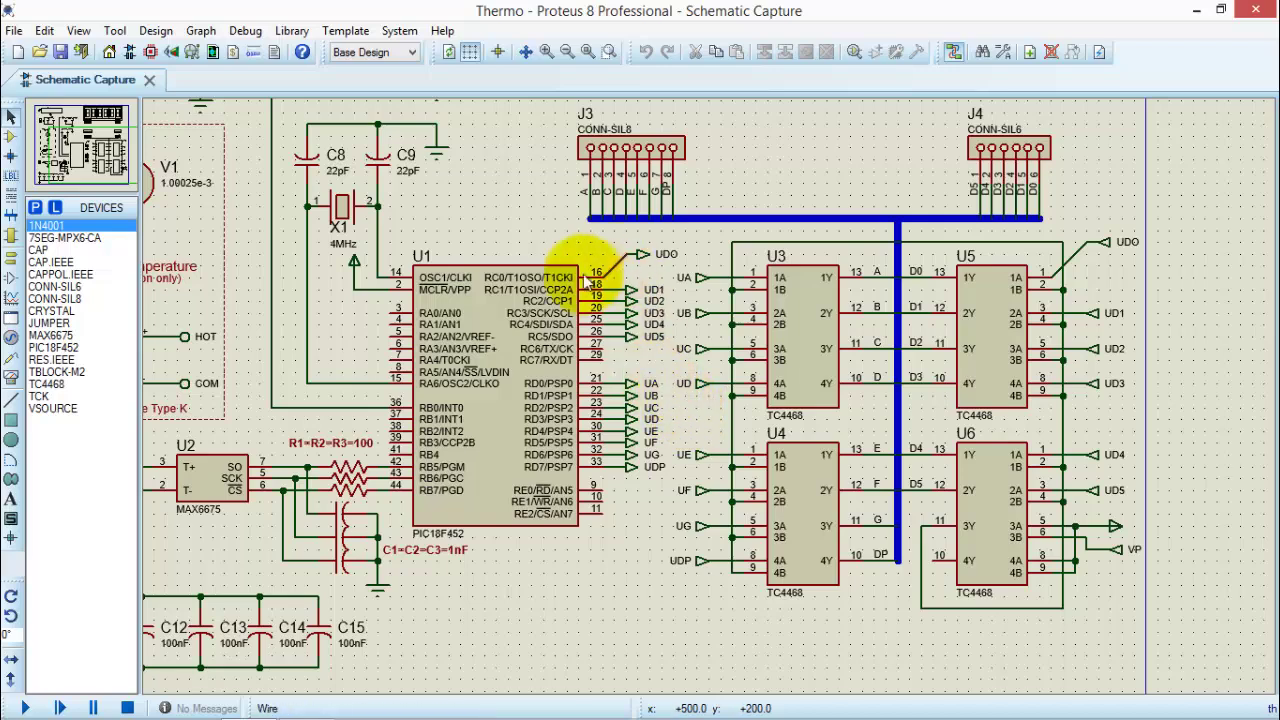
Delete both UDO terminals and their wires from U1's pin 16
click(660, 288)
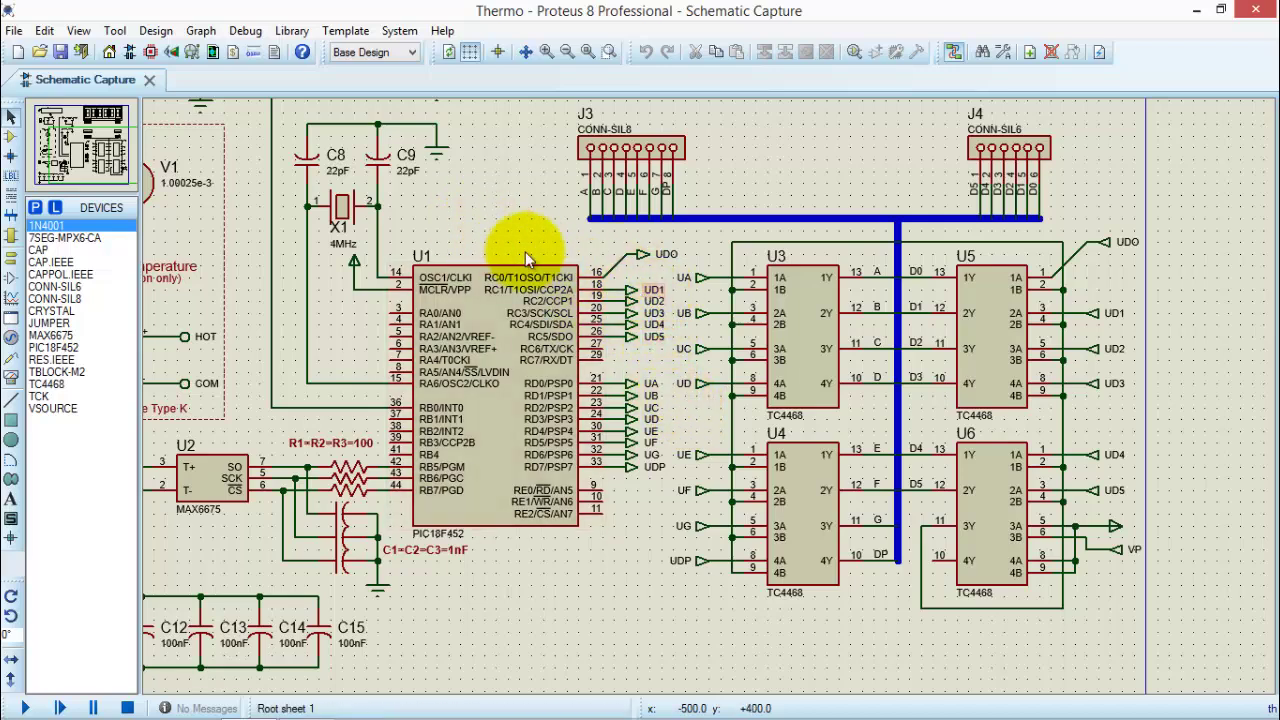
click(655, 268)
key(Delete)
scroll(707, 310, up, 1)
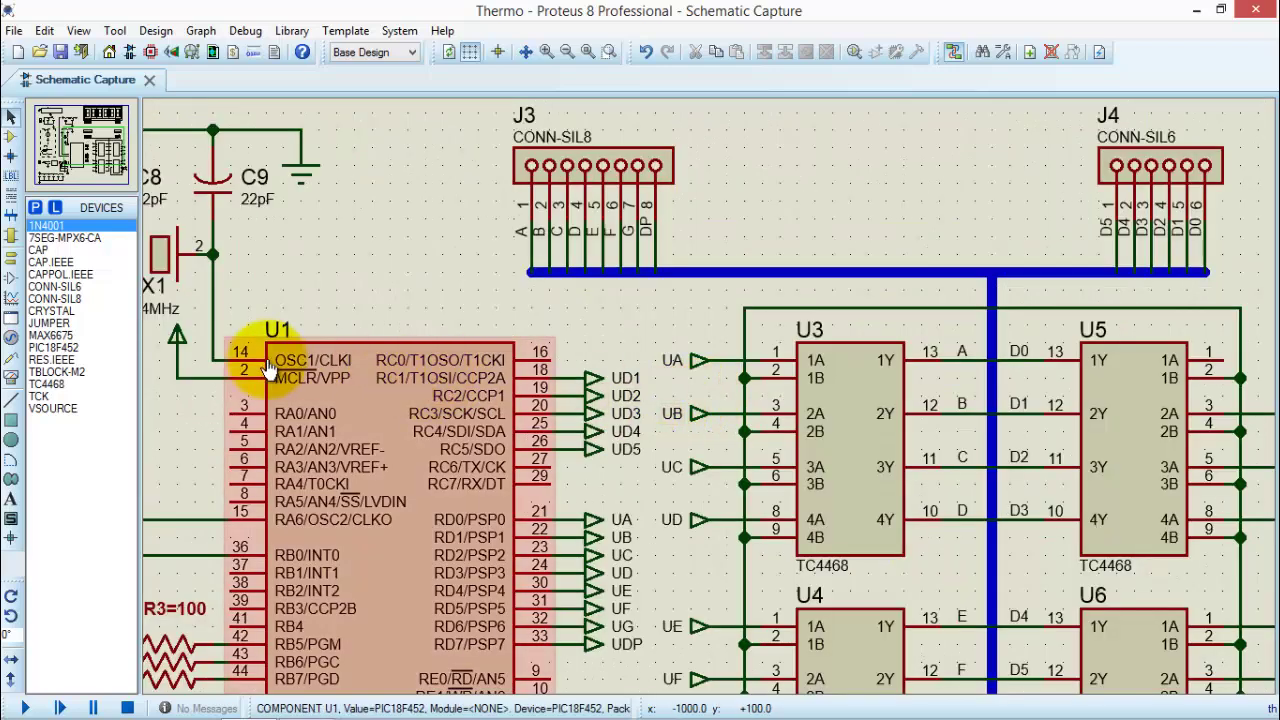
Place an OUTPUT terminal wired to U1 pin 16 and label it UD0
click(12, 262)
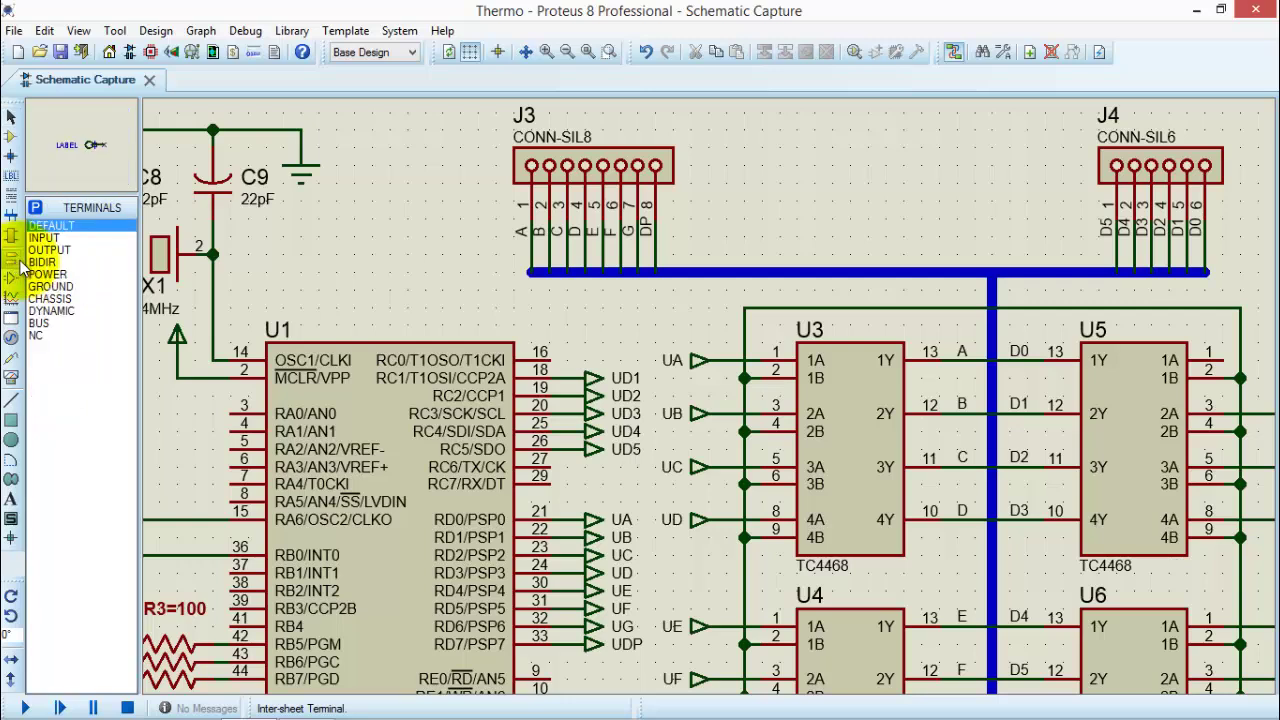
click(48, 250)
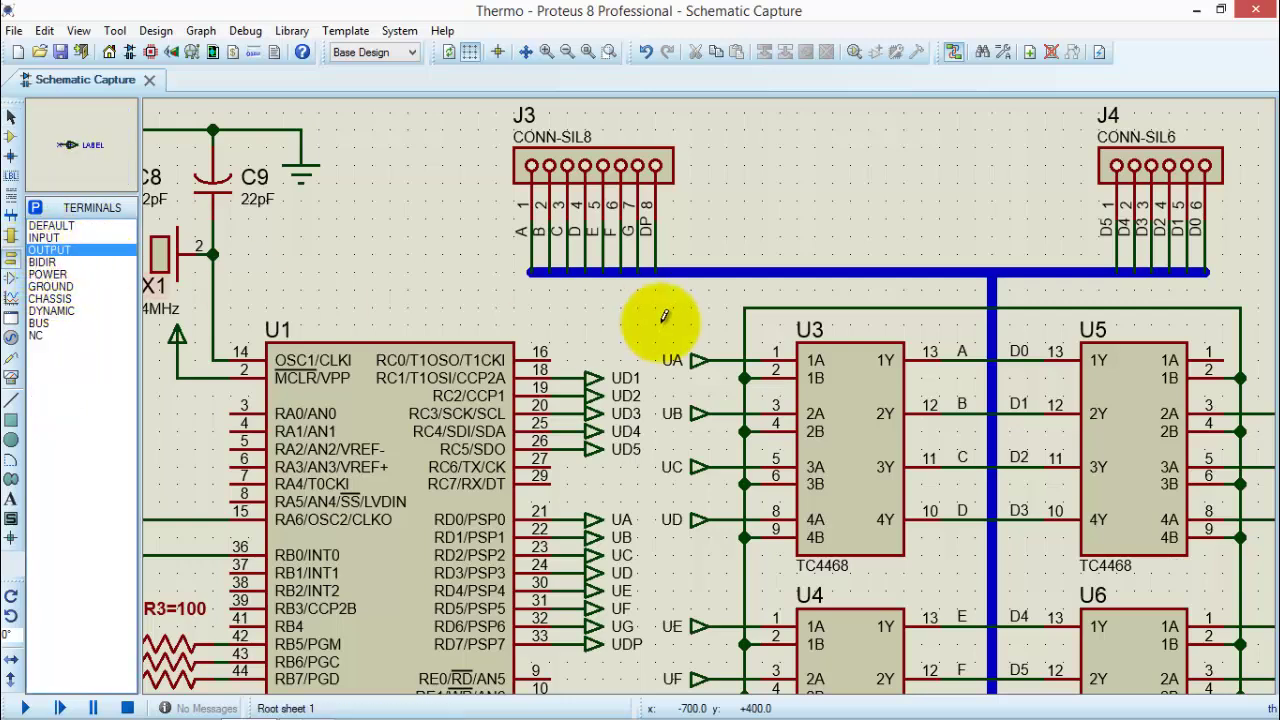
click(608, 336)
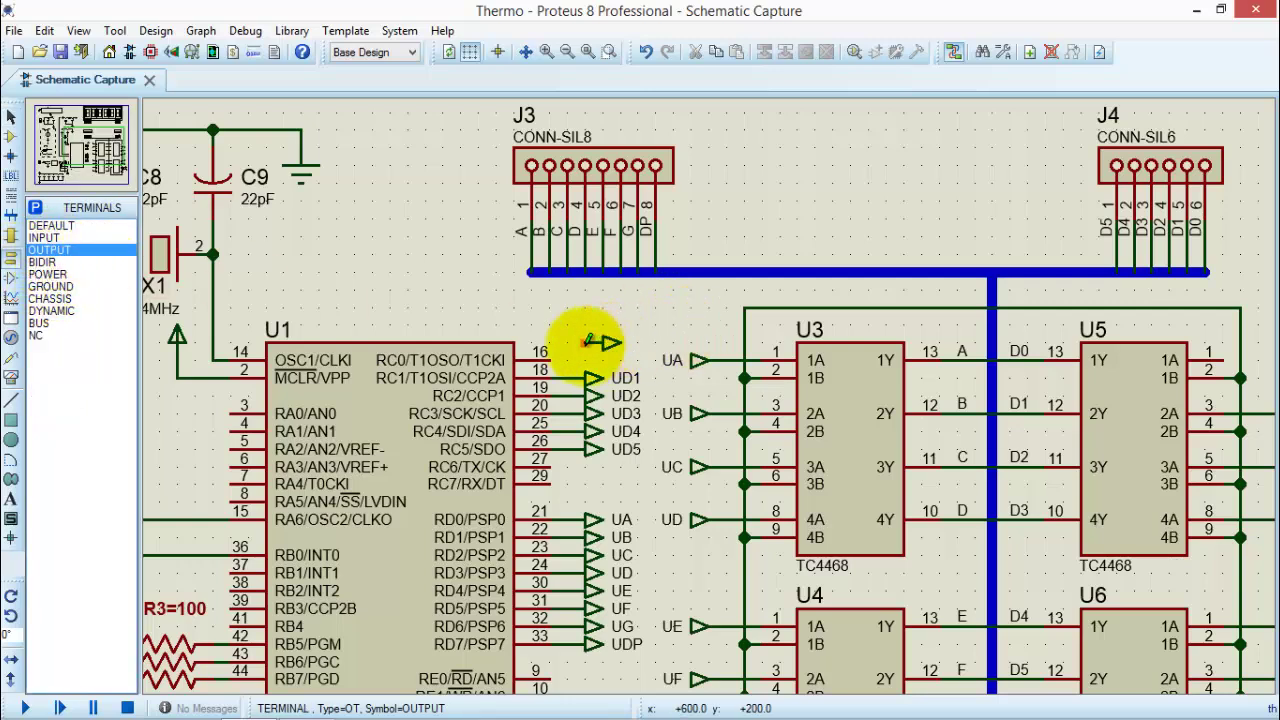
click(574, 346)
click(548, 352)
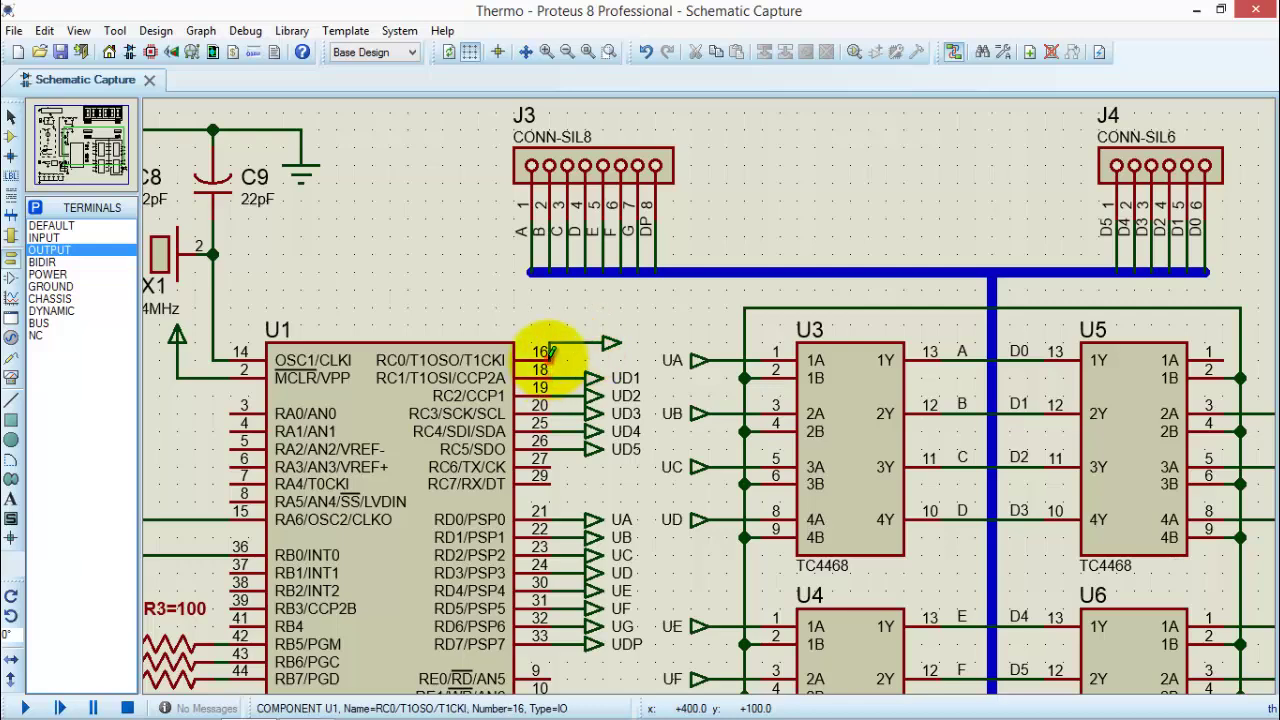
double_click(607, 345)
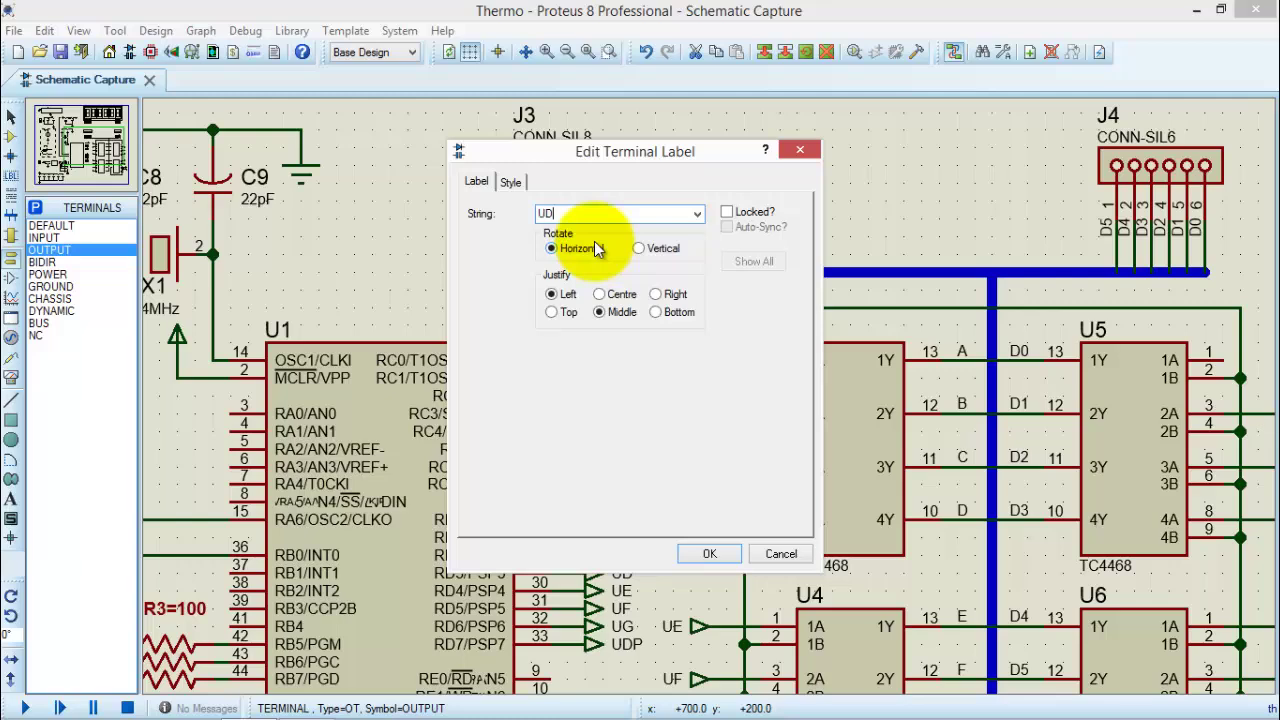
click(686, 548)
Place an INPUT terminal beside U5 and wire it to pin 1
scroll(780, 445, down, 1)
scroll(980, 380, down, 1)
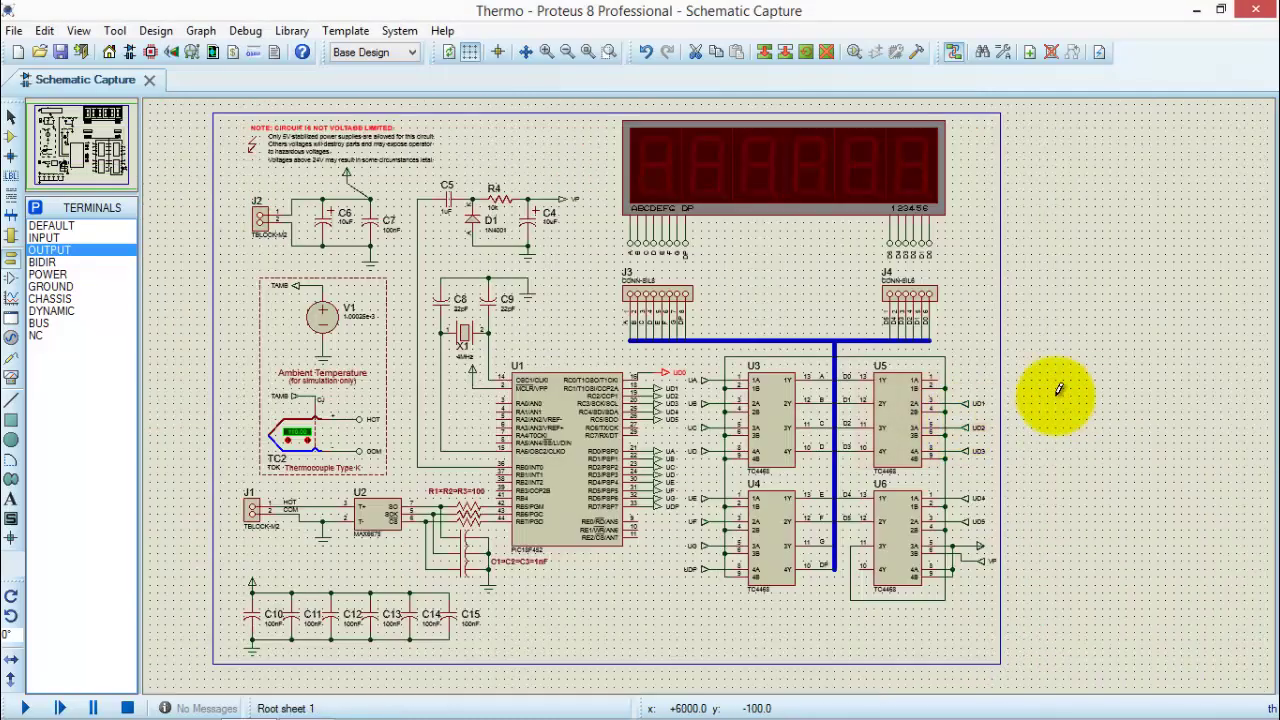
scroll(700, 400, up, 2)
scroll(560, 440, down, 1)
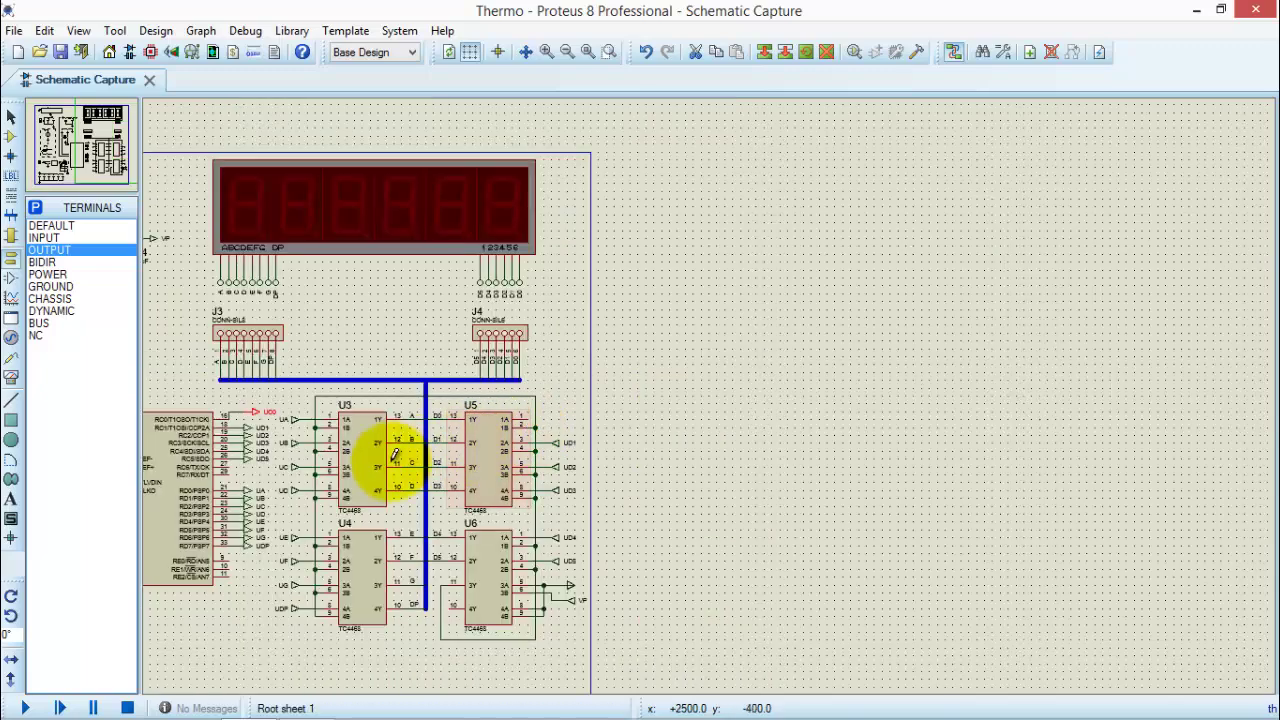
scroll(394, 455, up, 1)
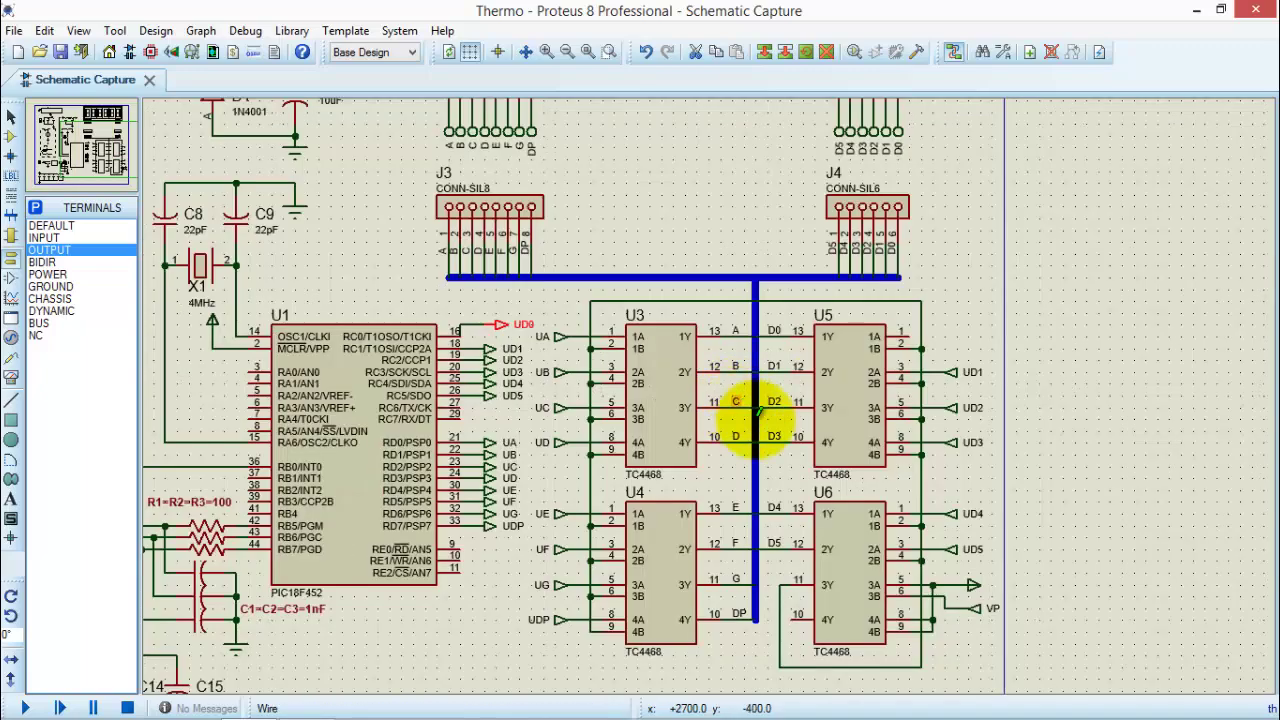
click(44, 238)
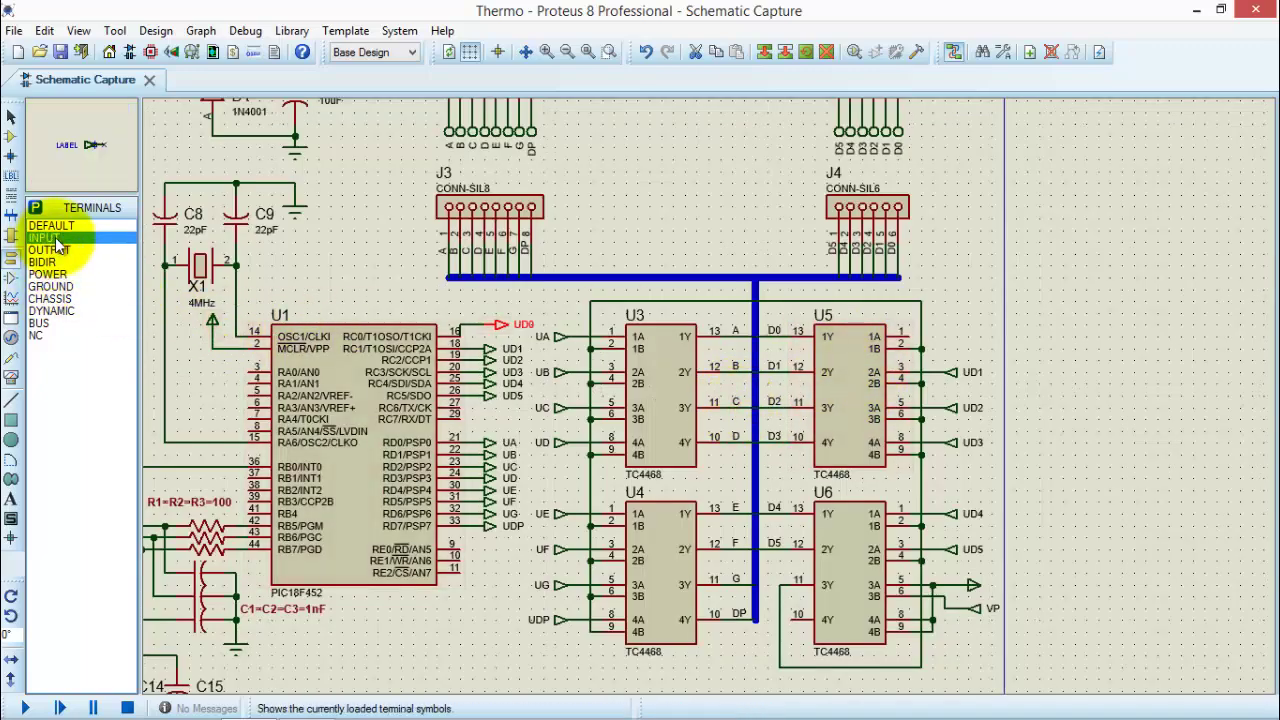
click(957, 308)
click(955, 315)
click(969, 314)
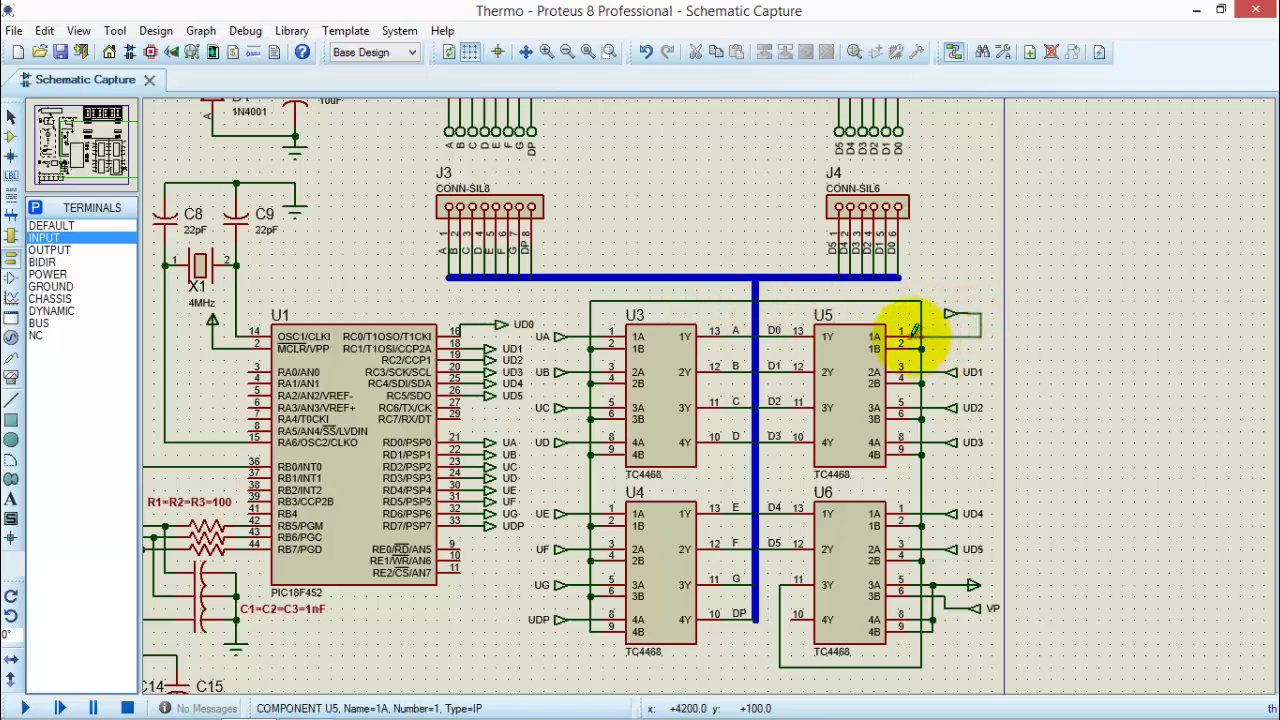
key(Escape)
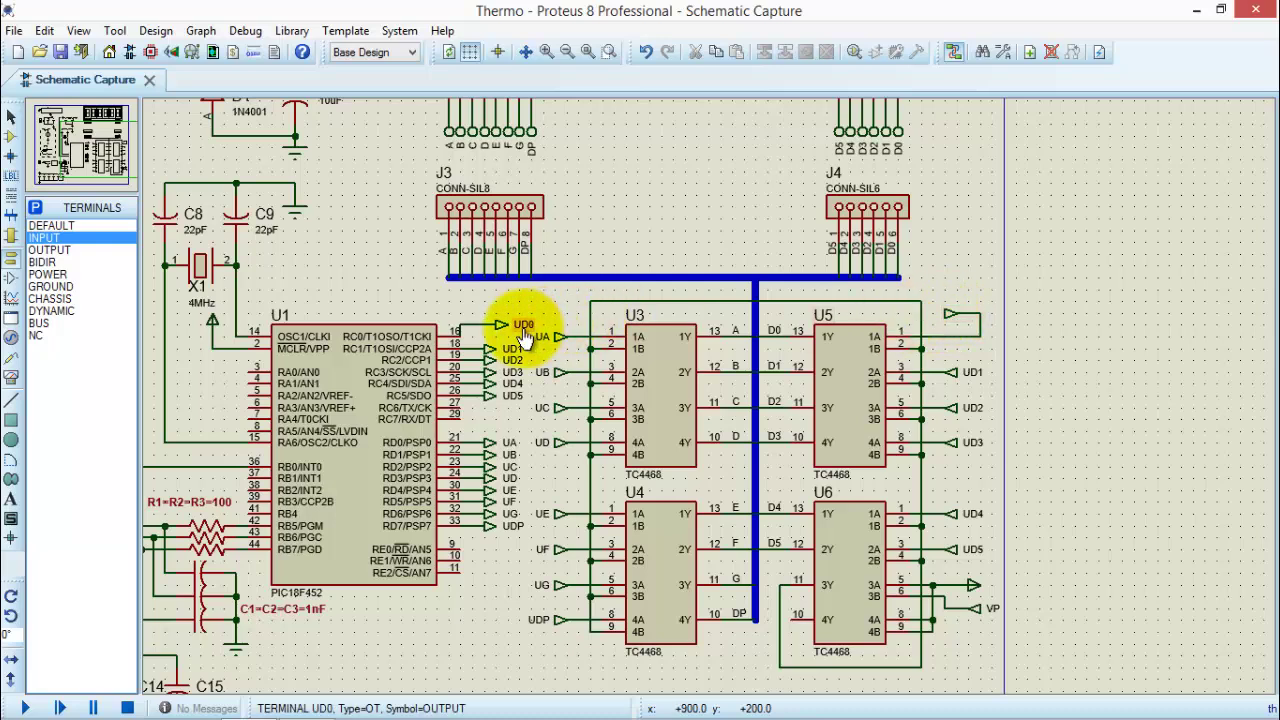
Label the new input terminal at U5 as UD0
double_click(952, 318)
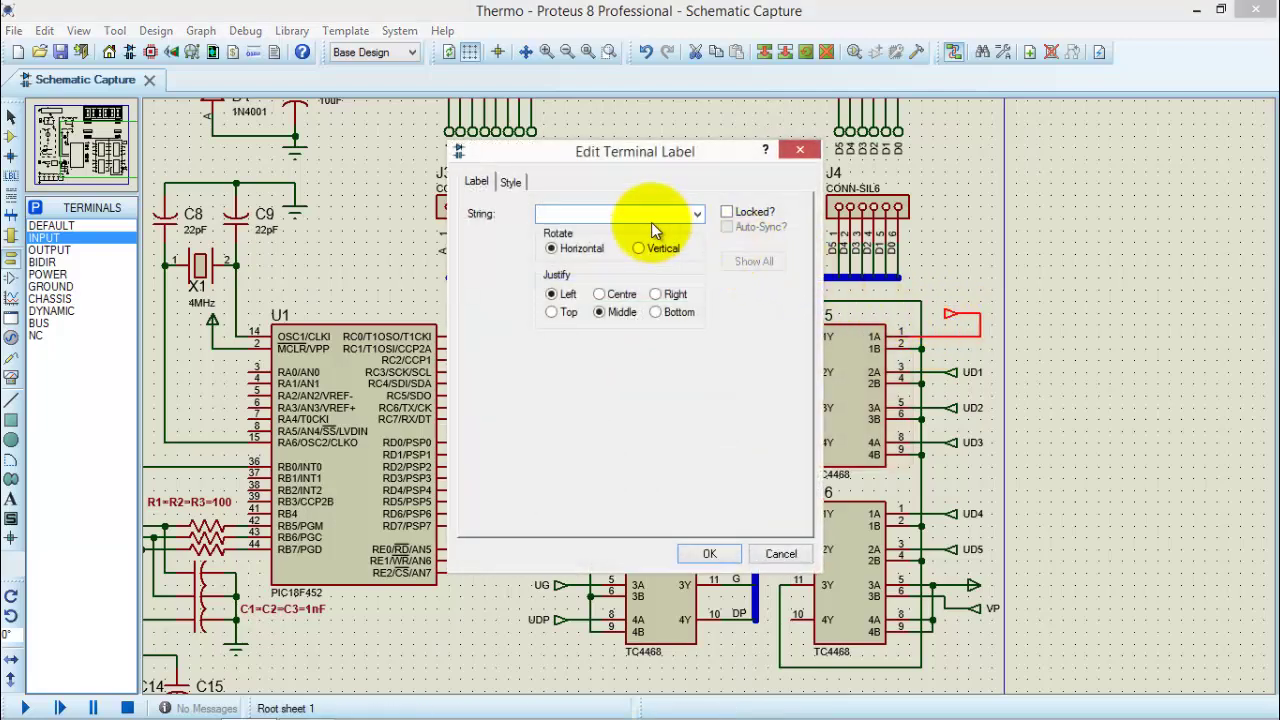
text(UD)
text(0)
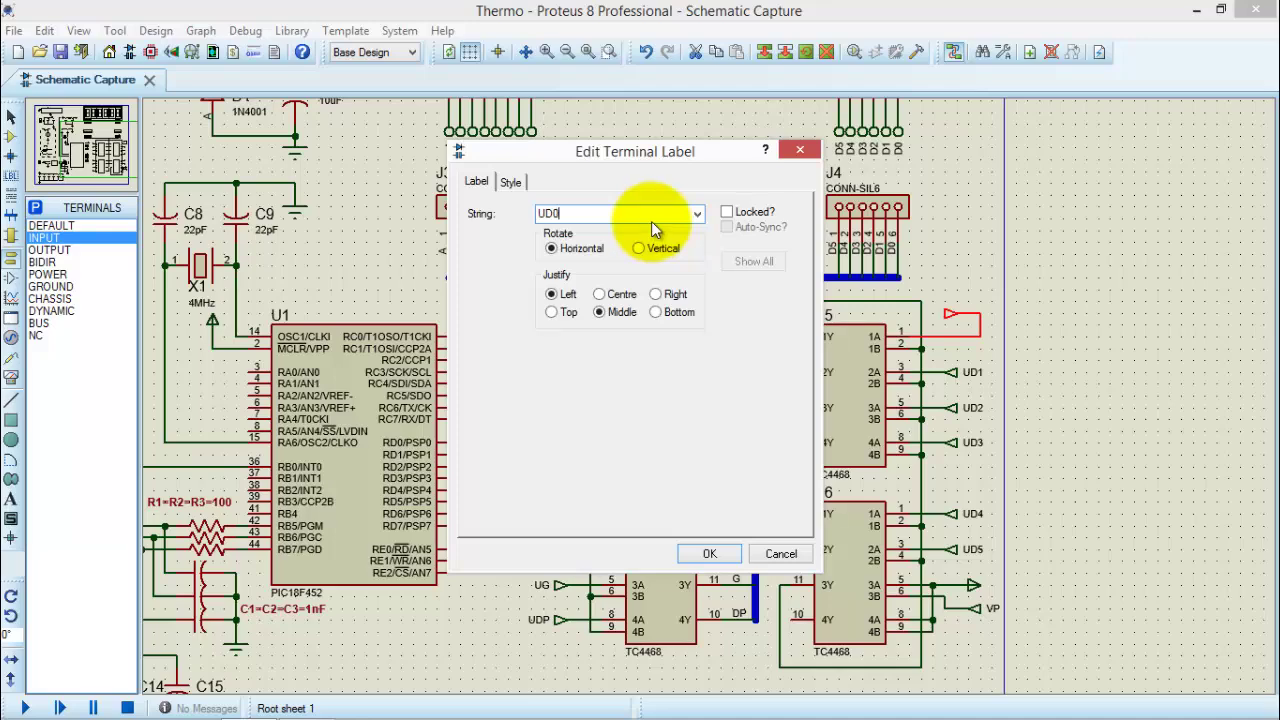
click(710, 555)
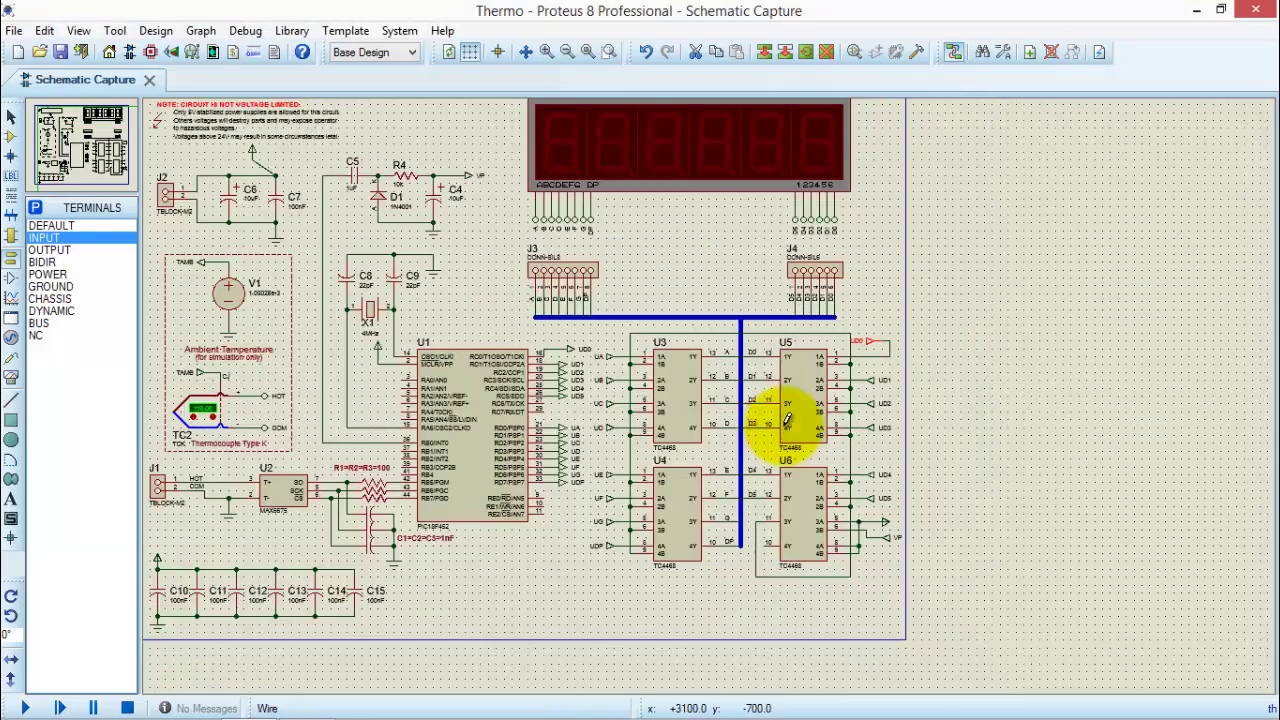
Place a ground terminal near the C10–C15 capacitors, then delete the misplaced ground
scroll(770, 420, down, 2)
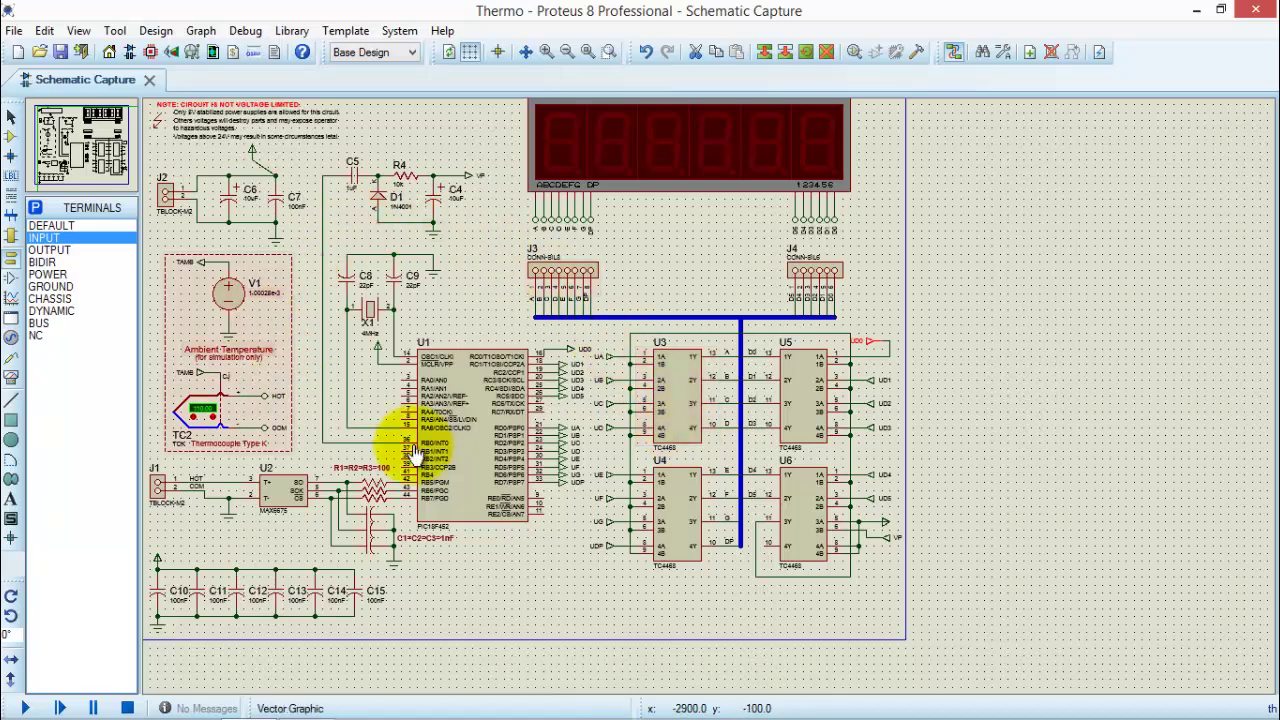
scroll(592, 404, up, 1)
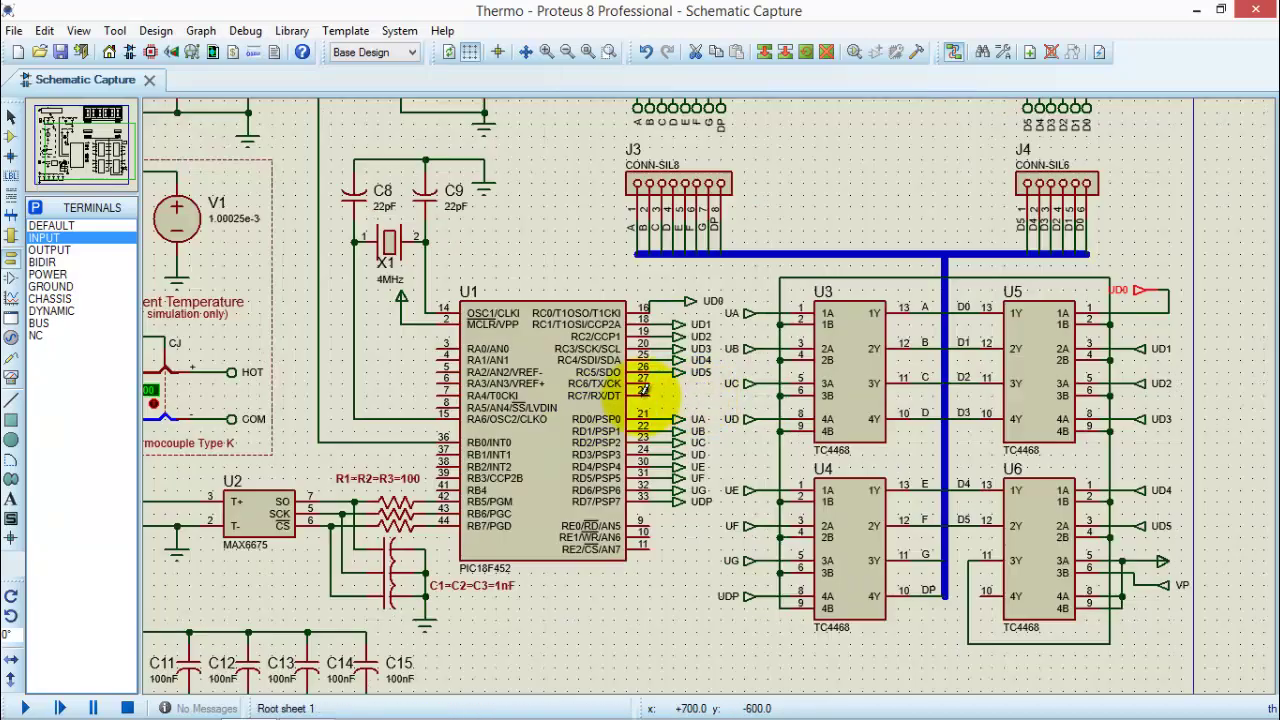
scroll(580, 430, down, 1)
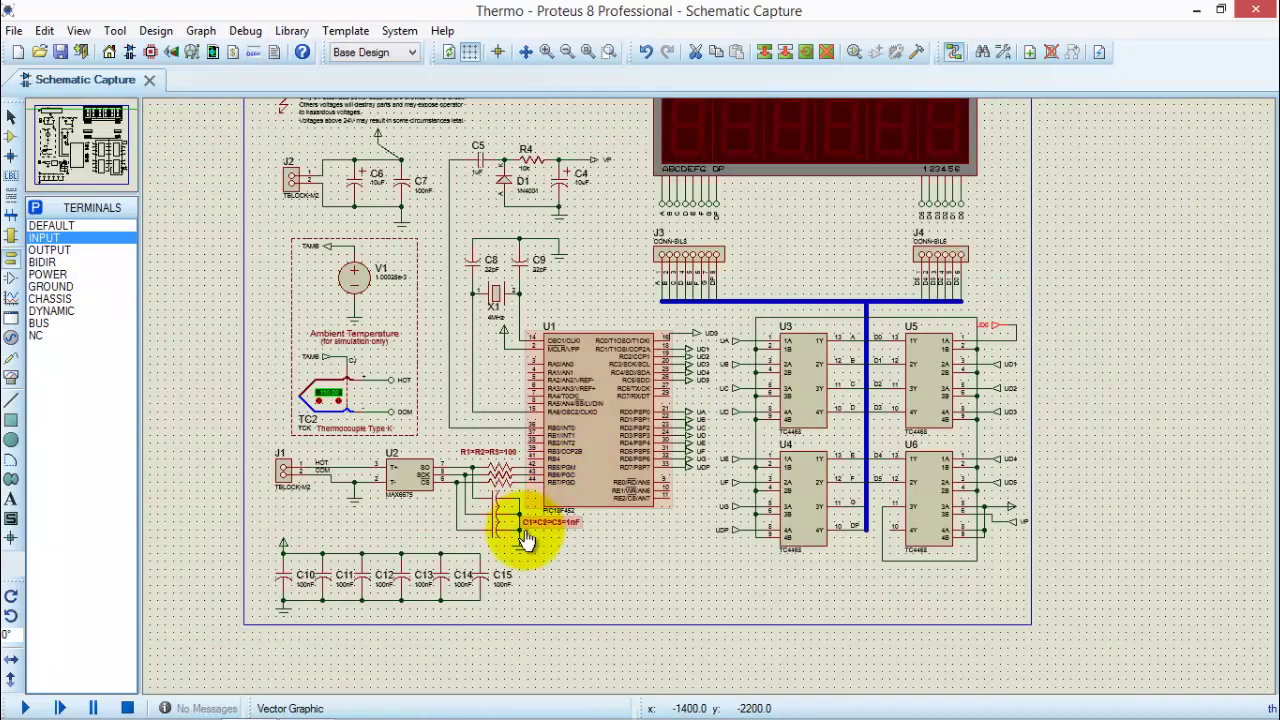
scroll(729, 414, up, 1)
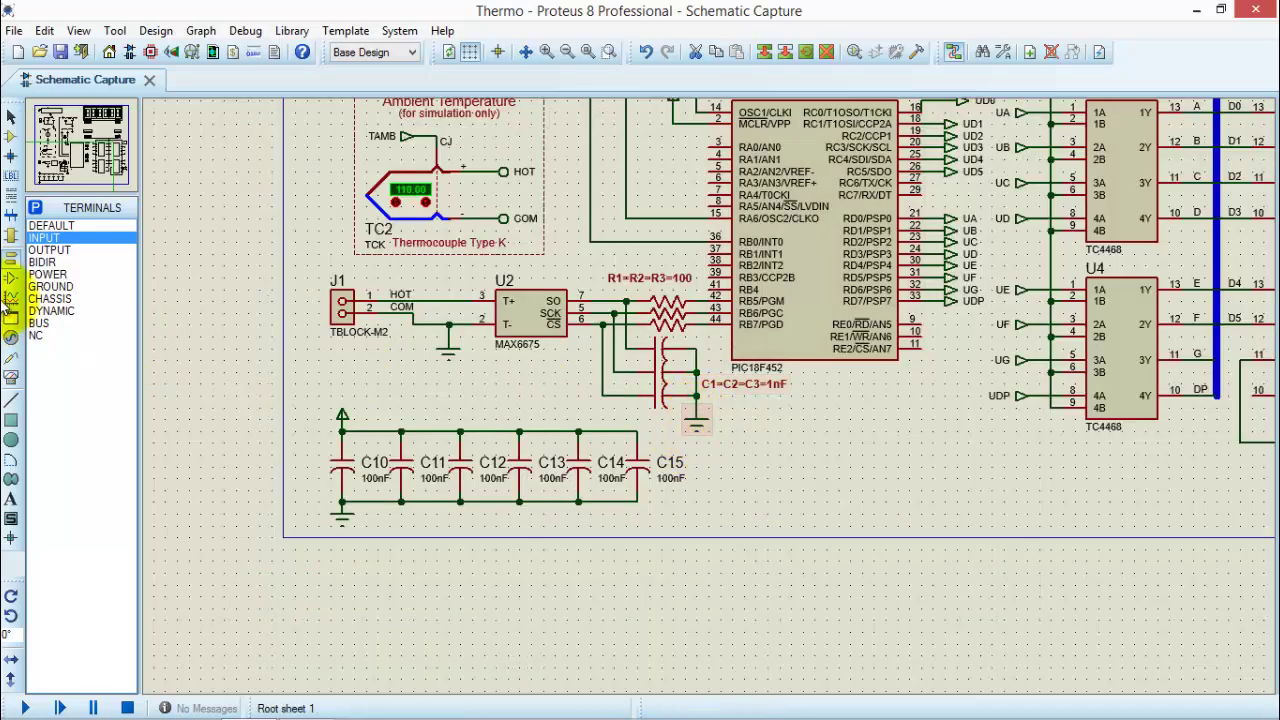
click(60, 288)
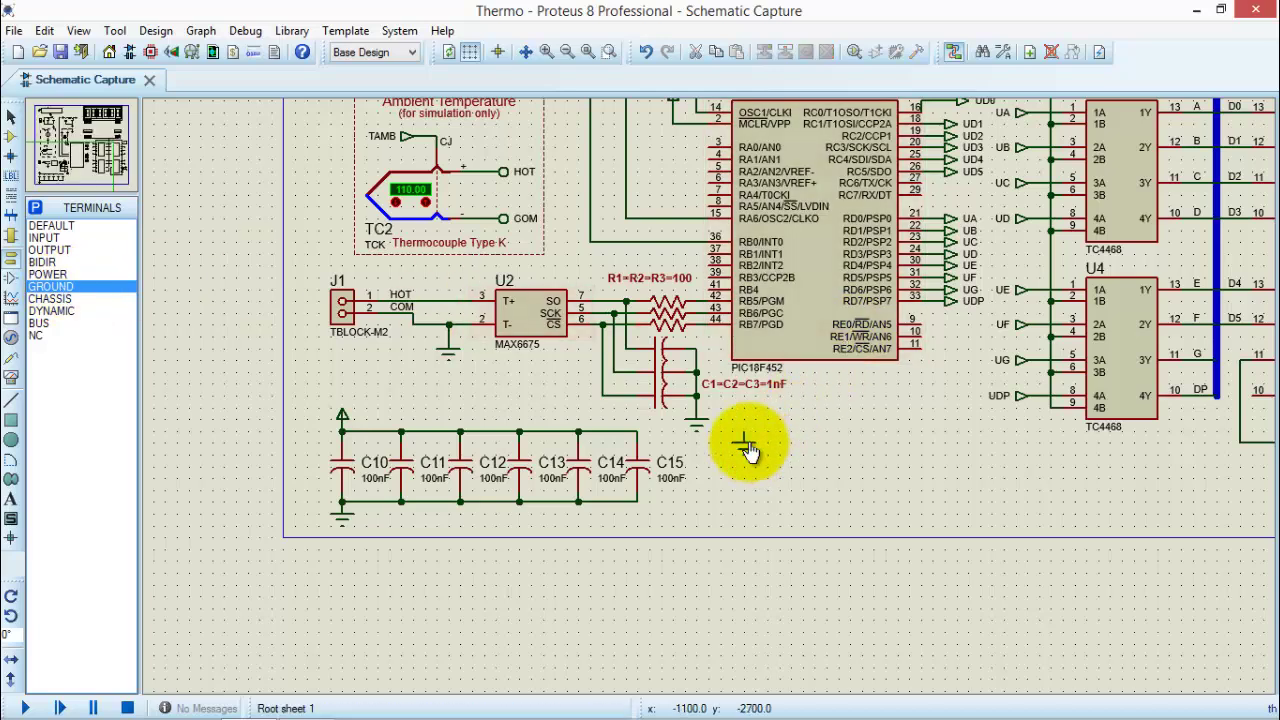
click(744, 437)
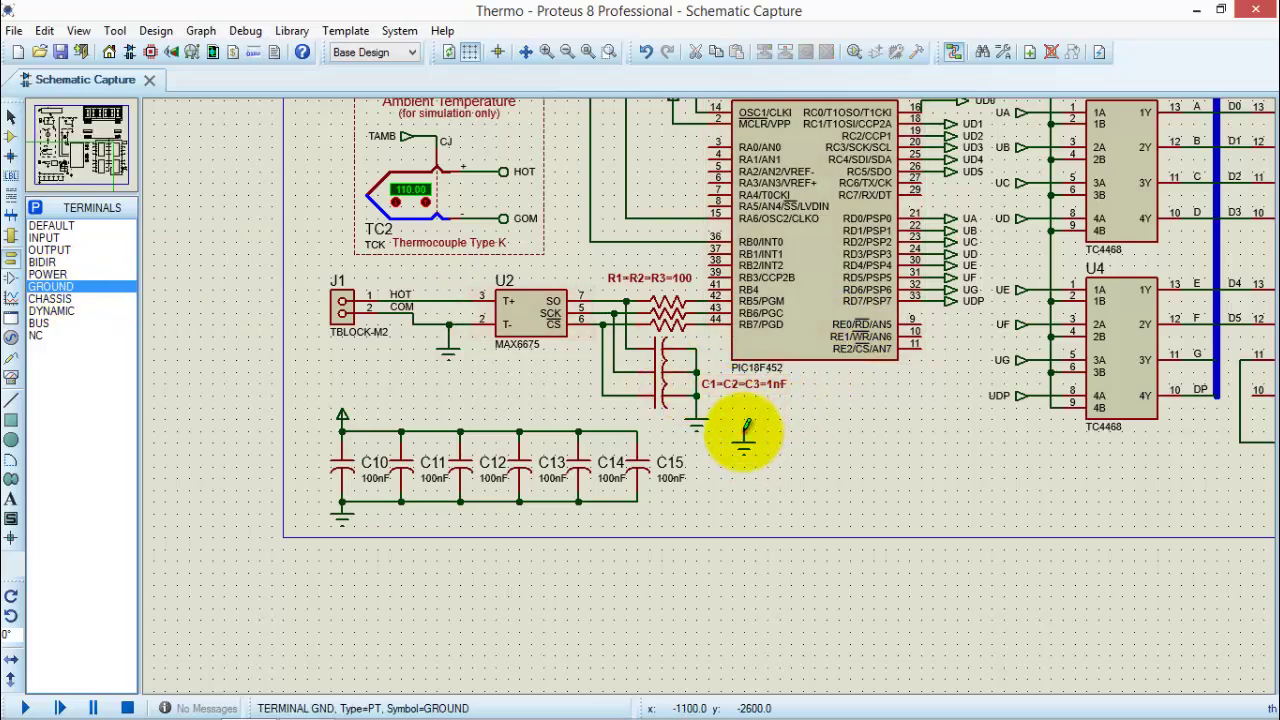
right_click(747, 455)
right_click(747, 450)
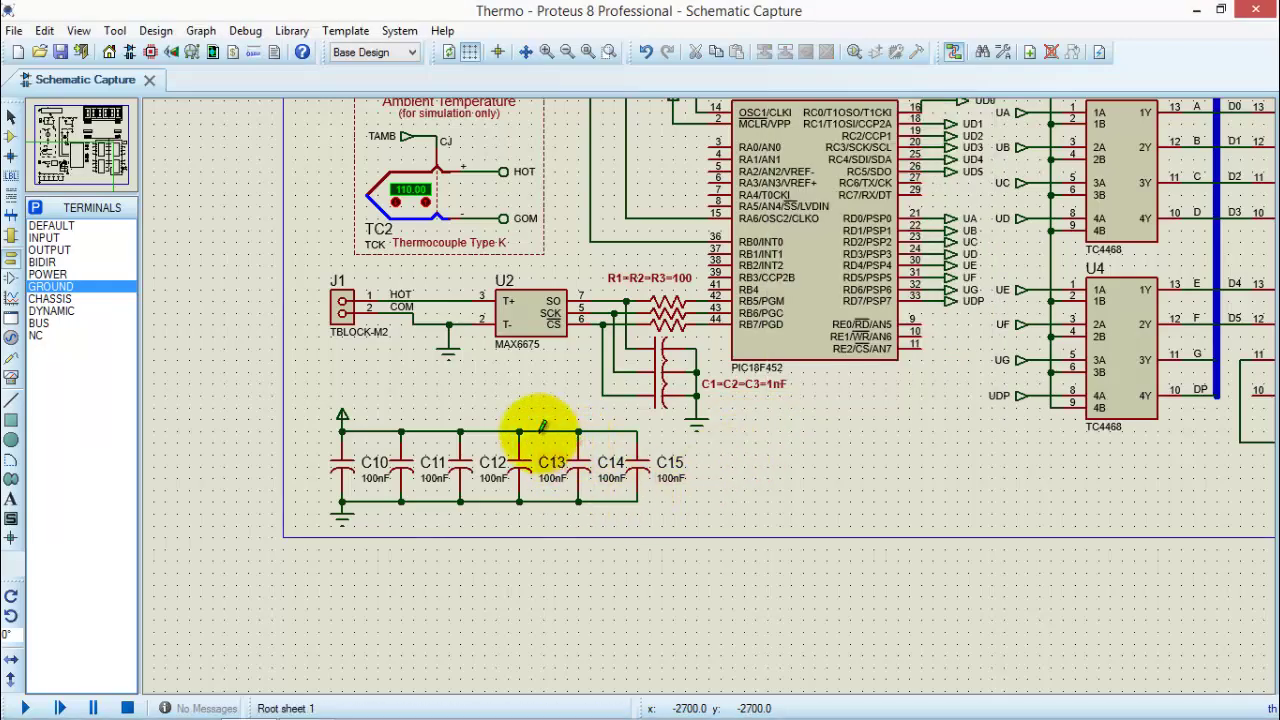
Start placing a POWER terminal on the sheet, then cancel the terminal tool
click(52, 274)
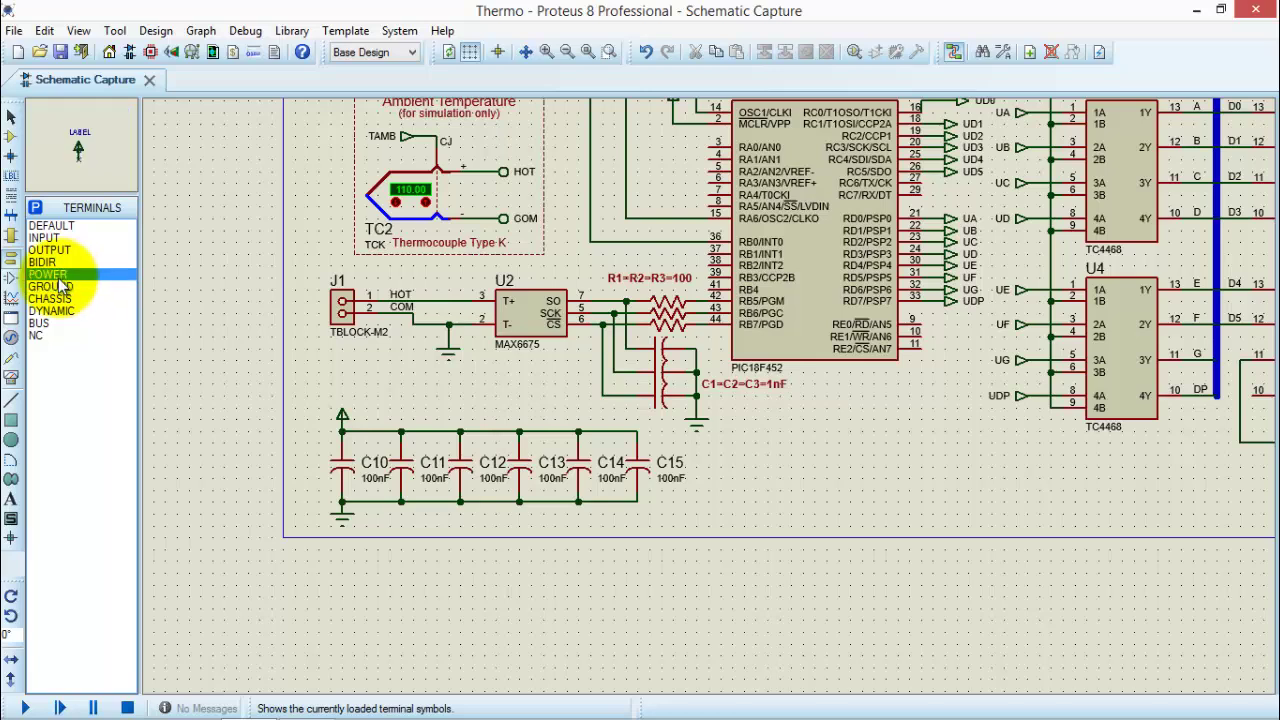
click(369, 380)
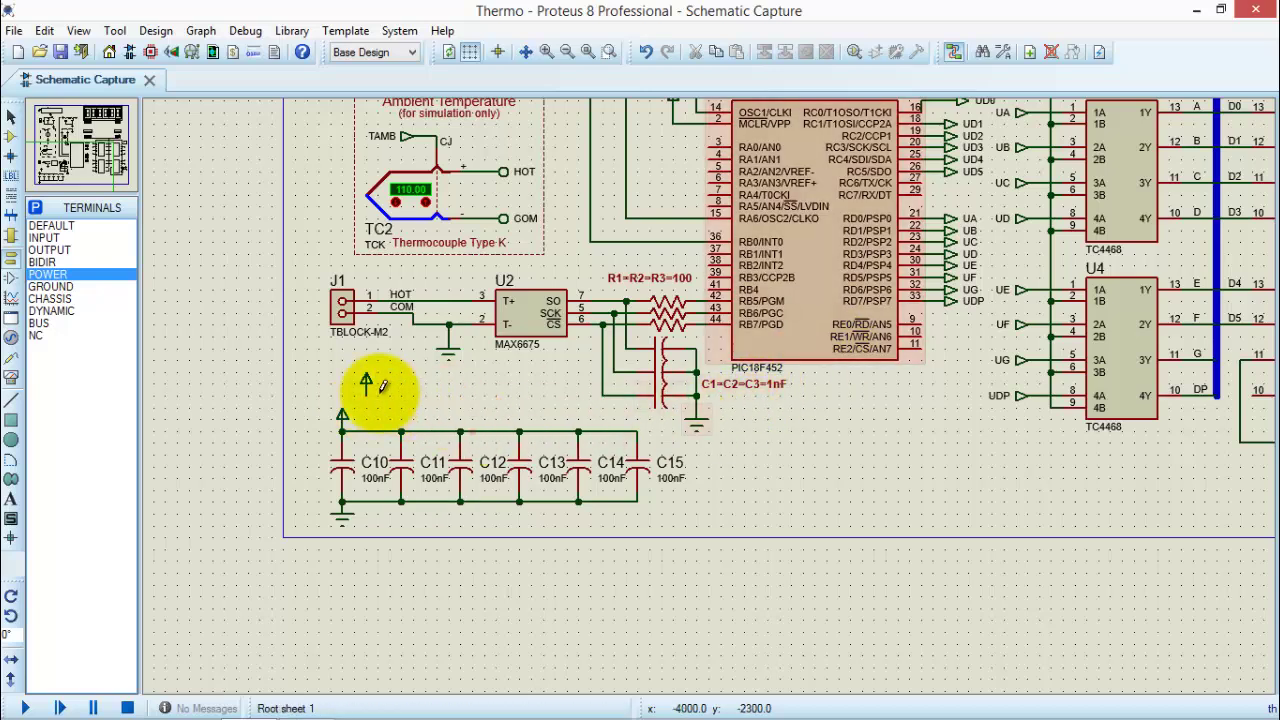
right_click(386, 372)
key(Escape)
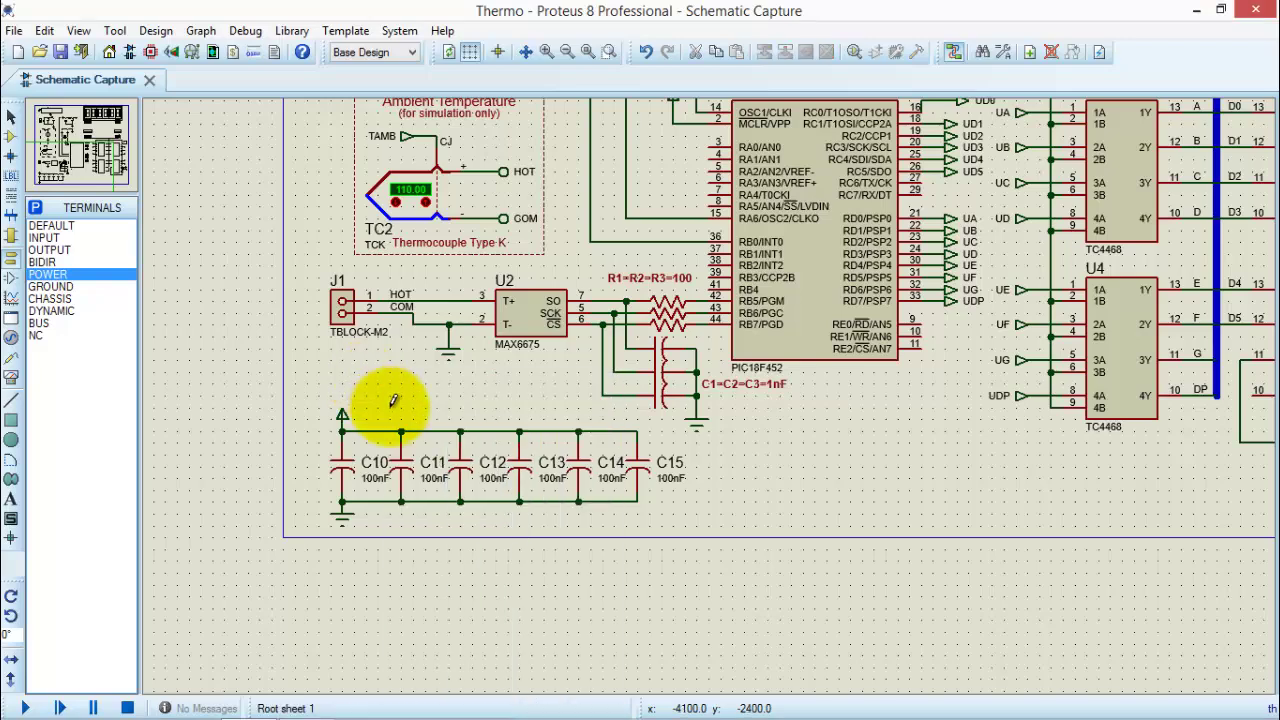
Zoom out to review the entire Thermo schematic sheet
scroll(594, 400, down, 2)
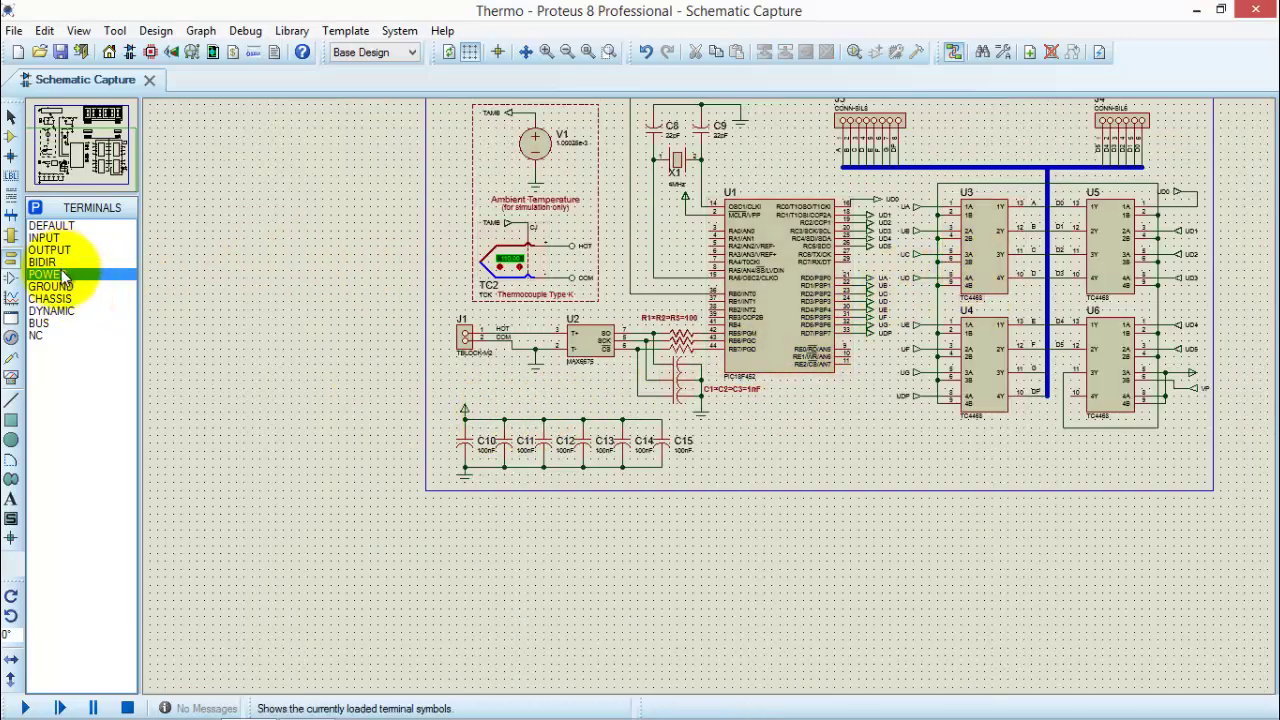
scroll(441, 400, down, 1)
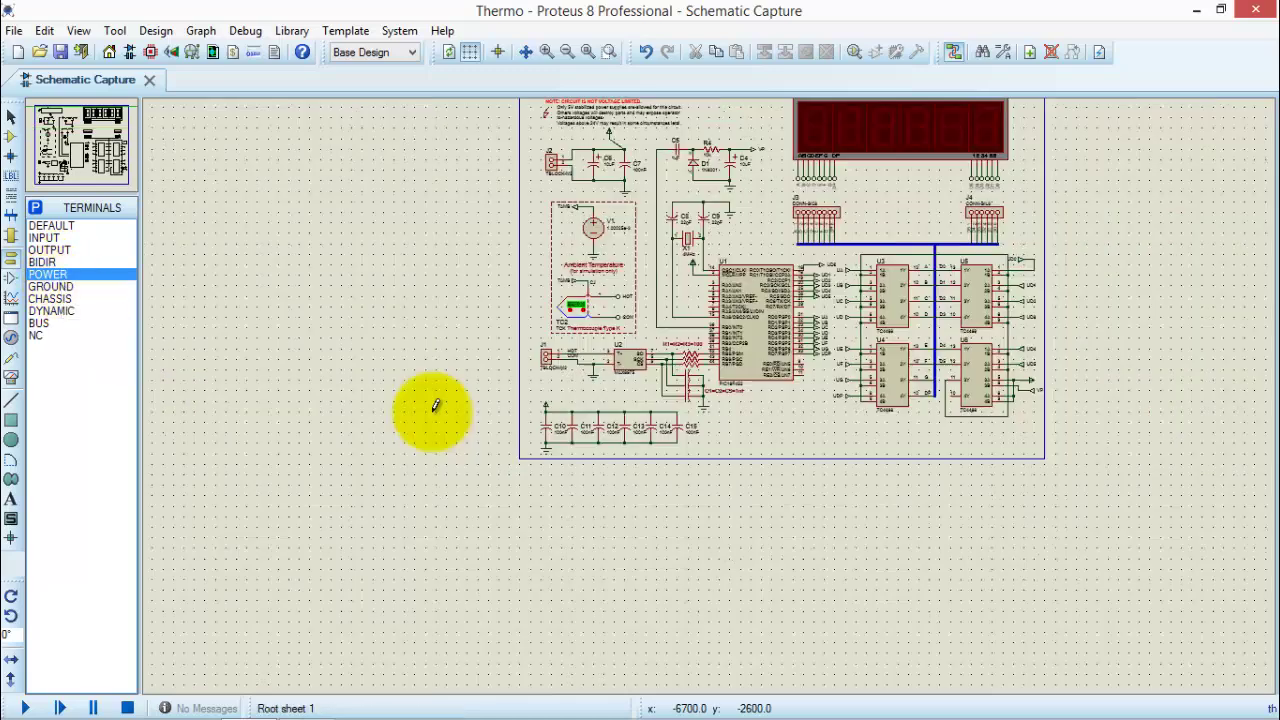
scroll(860, 318, up, 1)
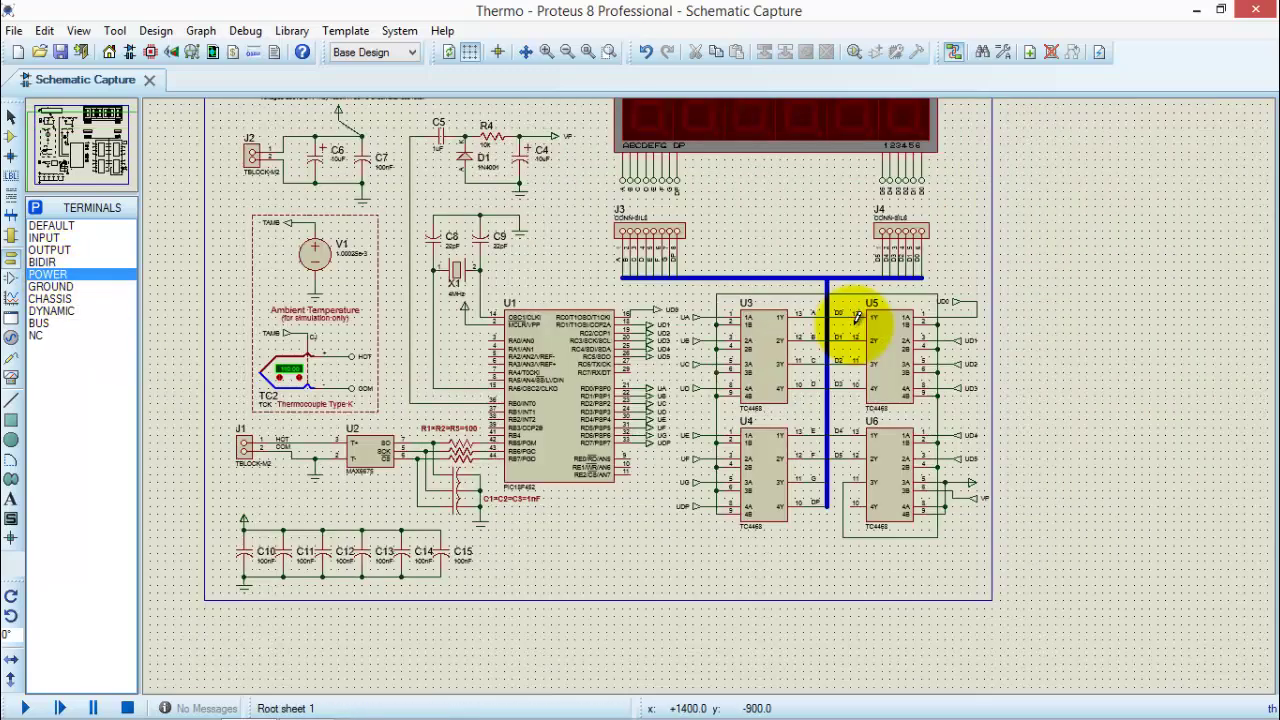
Open the Thermo PCB layout and switch to Component mode to list unplaced parts
click(151, 53)
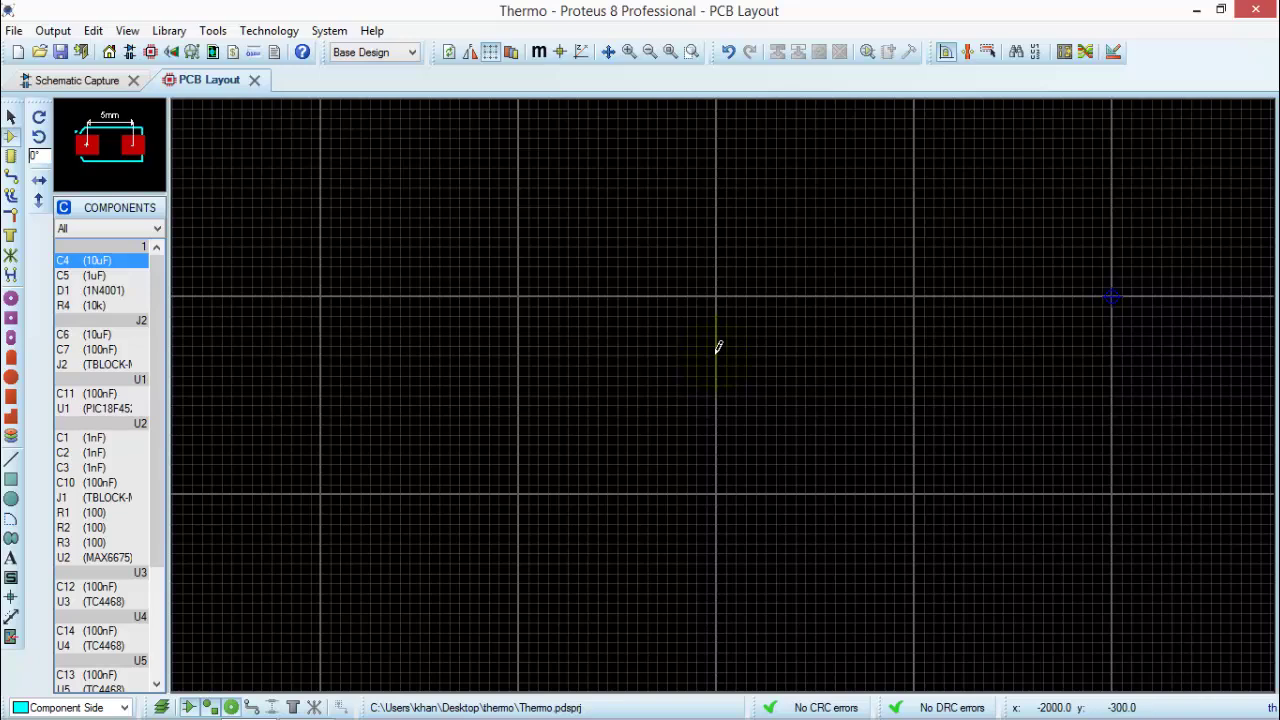
click(11, 180)
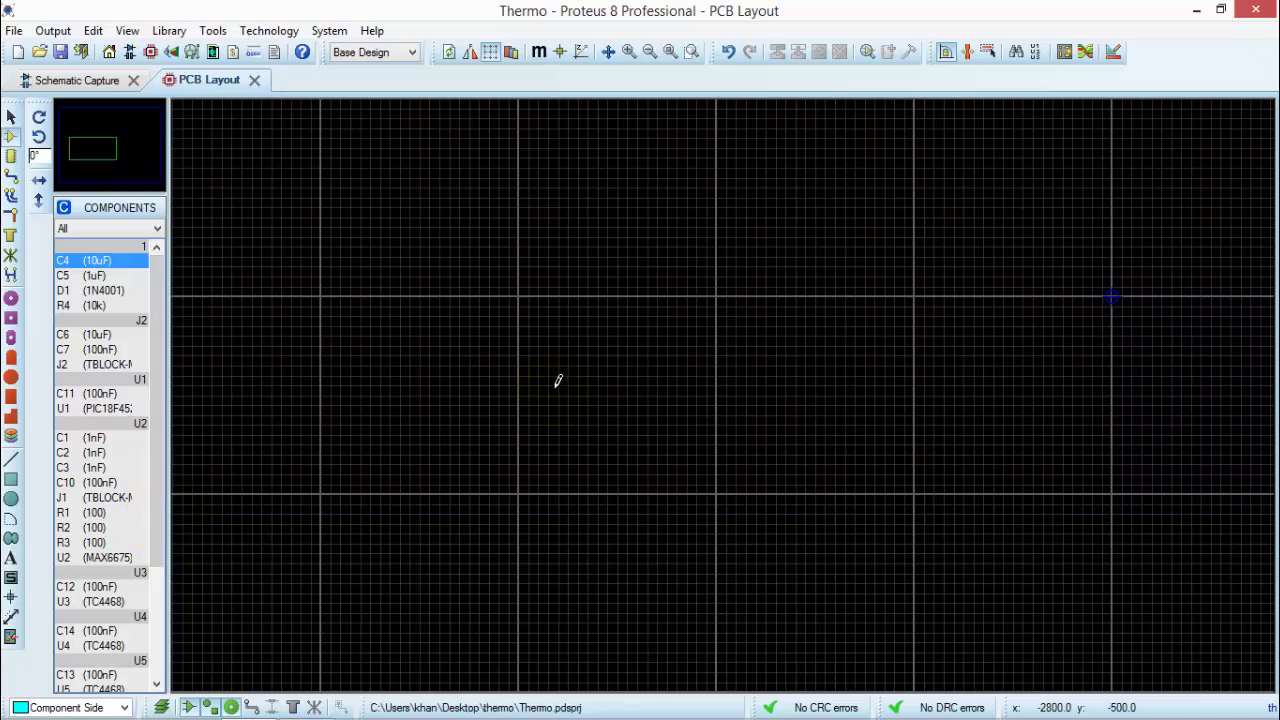
Set the metric F4 snap grid to 25mm in Technology > Set Grid Snaps
click(283, 31)
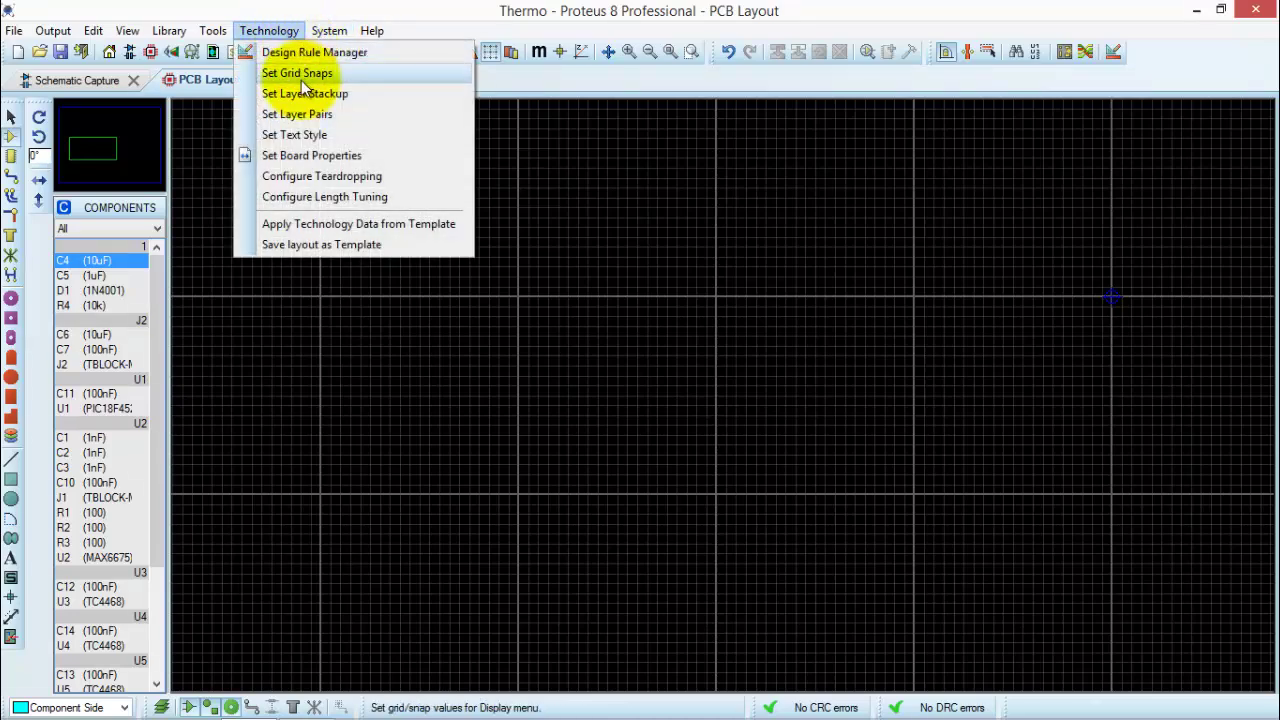
click(301, 75)
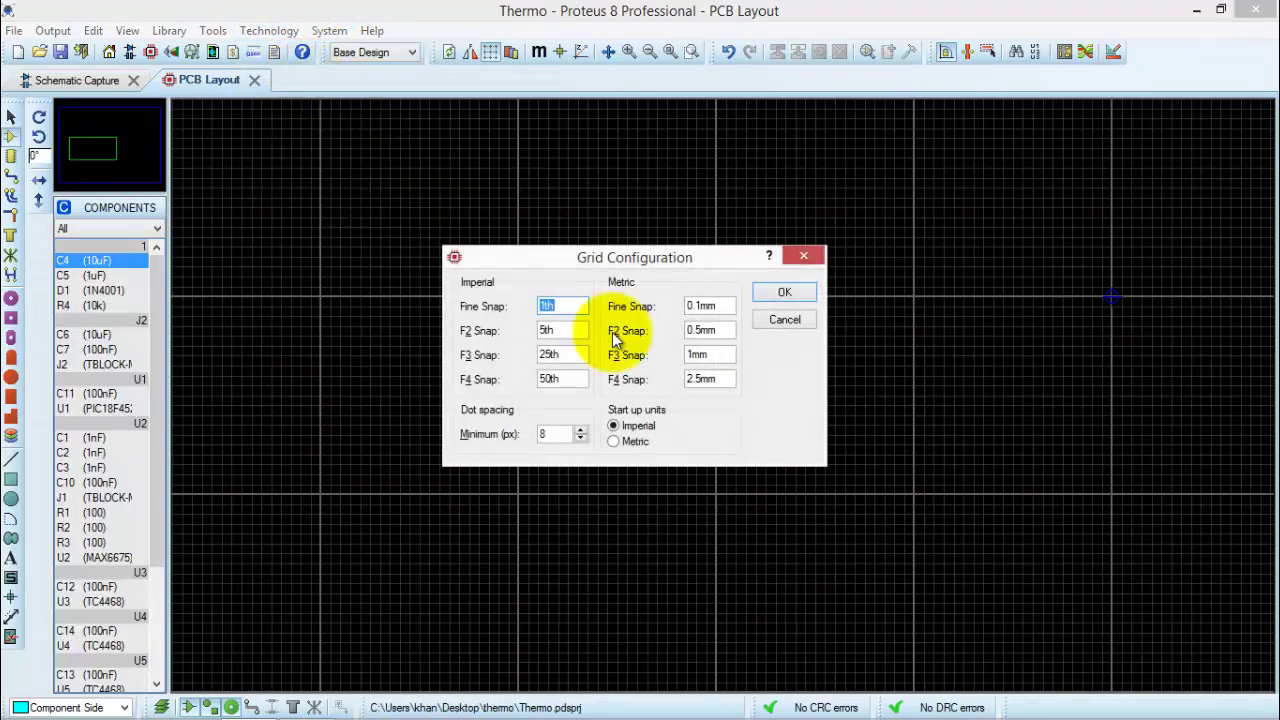
click(688, 384)
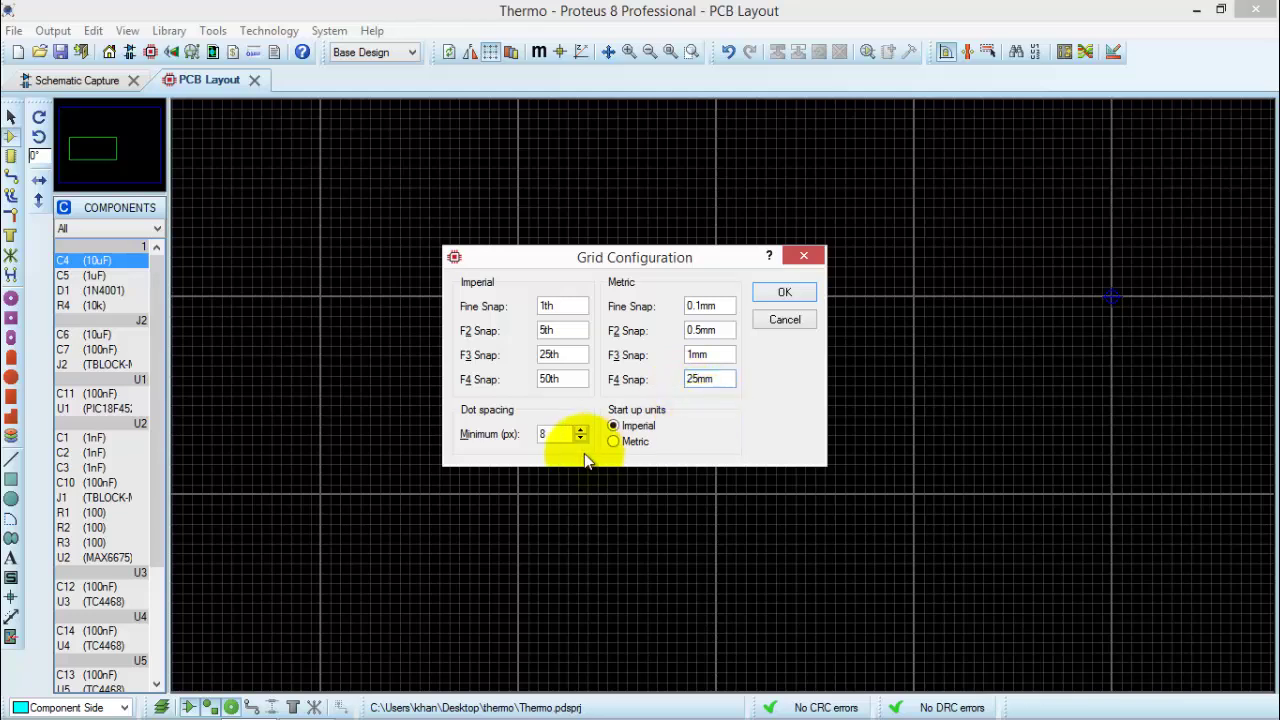
click(784, 294)
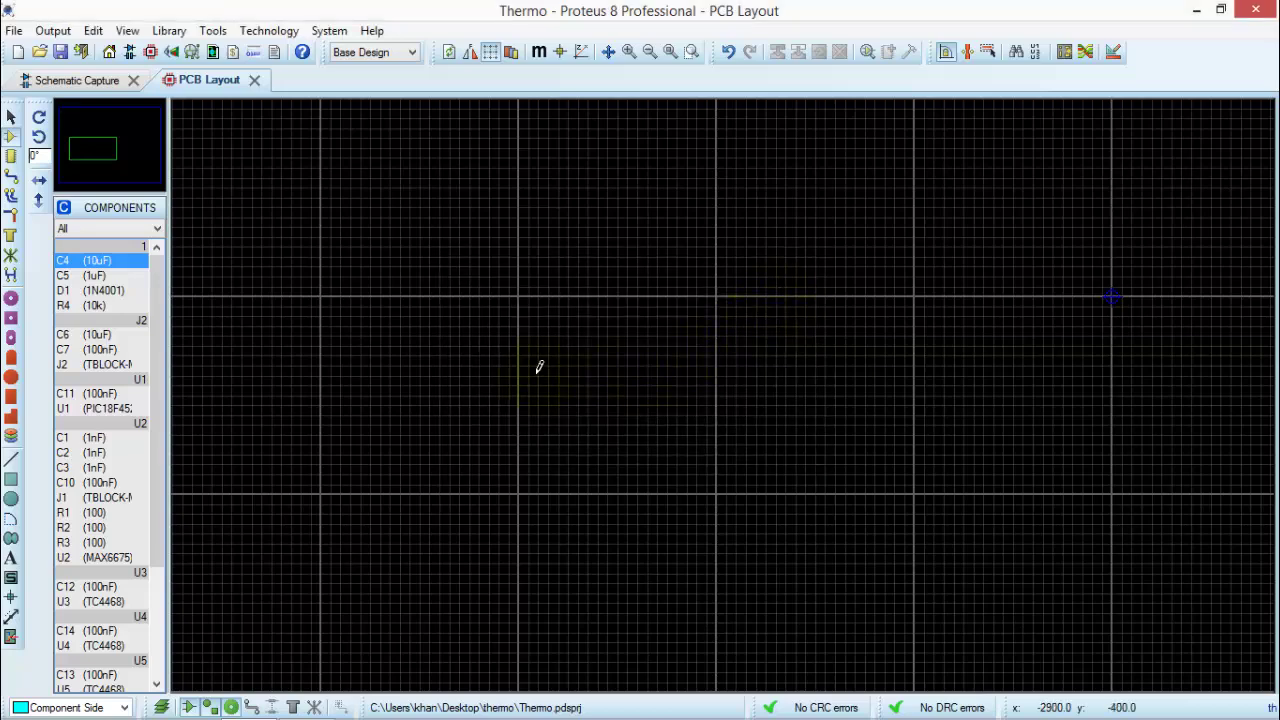
Switch the placement snap grid to 50th from the View menu
click(128, 31)
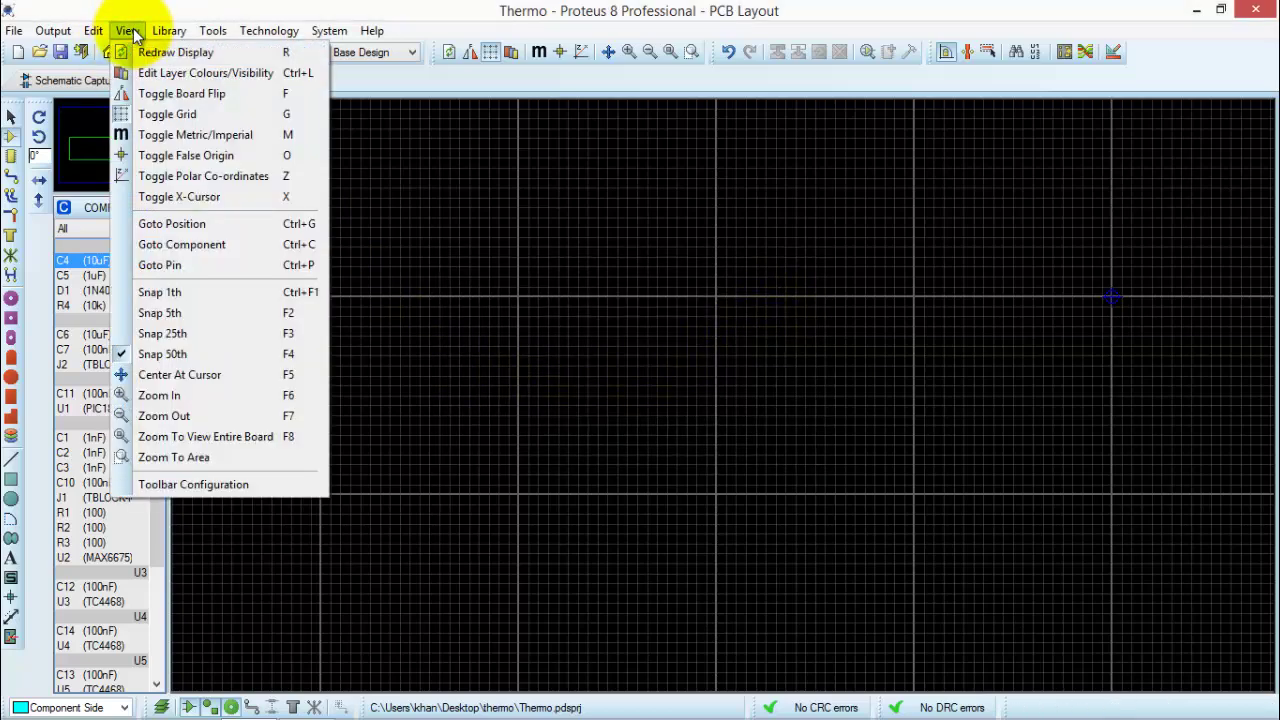
click(162, 354)
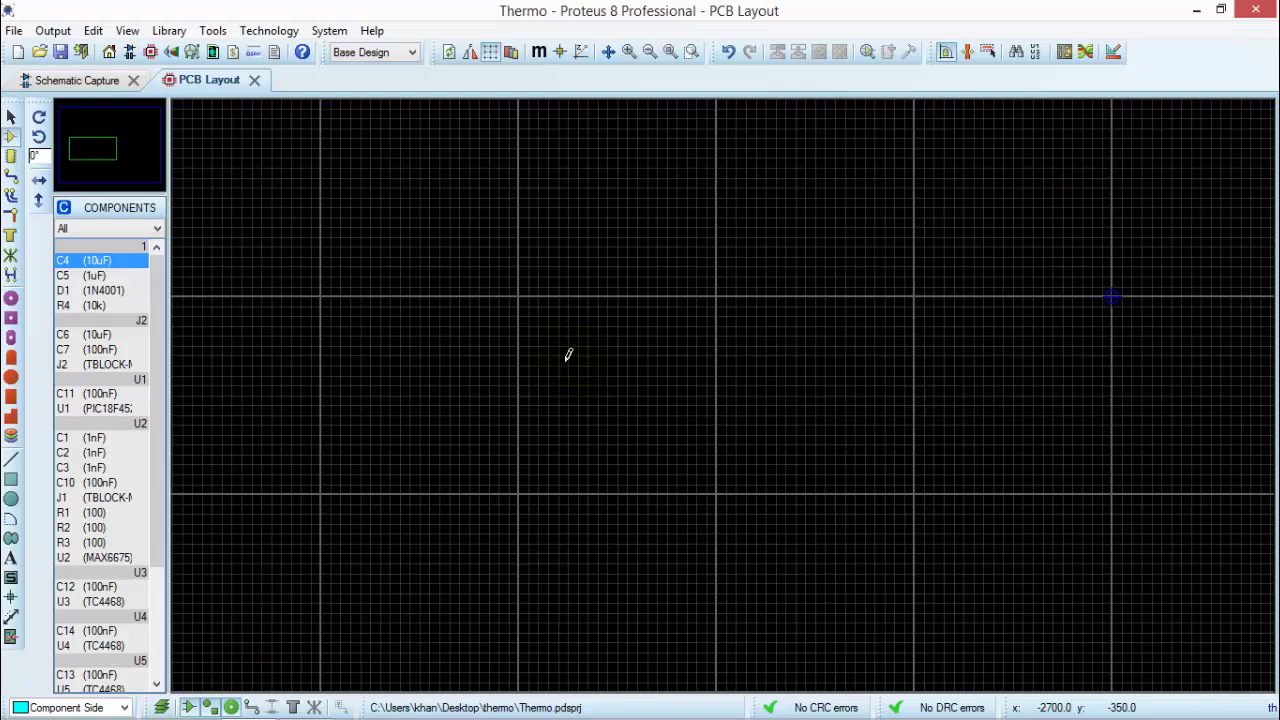
Draw a roughly 4000 by 2000 th rectangle on the Board Edge layer
click(12, 482)
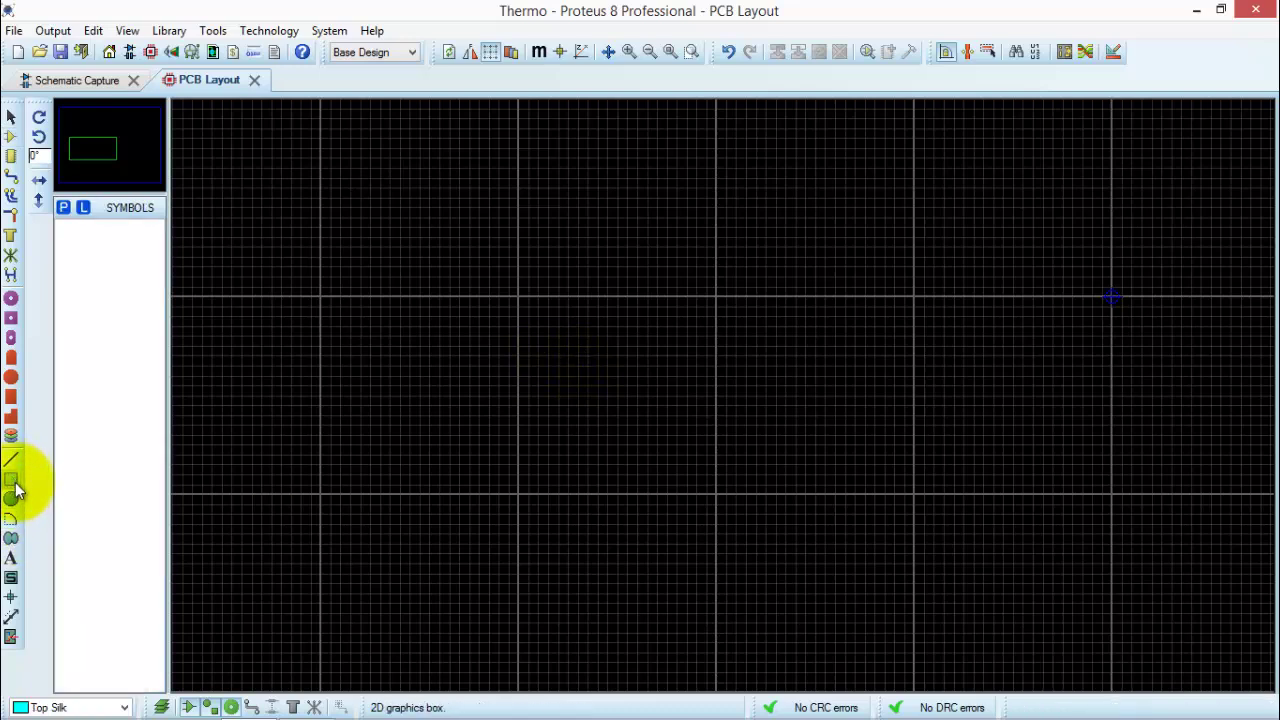
click(126, 708)
scroll(128, 700, down, 1)
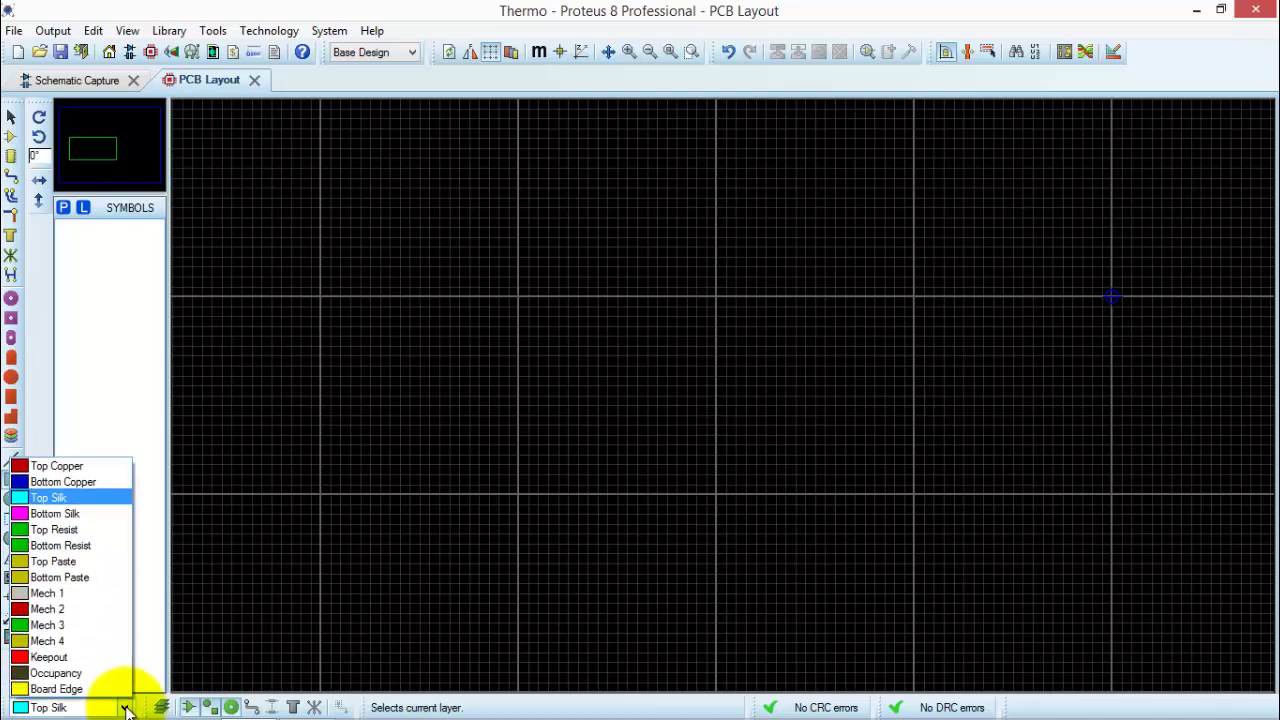
click(78, 690)
mouse_move(518, 296)
mouse_down()
mouse_move(874, 583)
mouse_move(723, 409)
mouse_move(820, 526)
mouse_move(880, 571)
mouse_move(889, 506)
mouse_move(869, 451)
mouse_move(766, 406)
mouse_move(711, 353)
mouse_move(723, 426)
mouse_move(714, 420)
mouse_move(957, 449)
mouse_move(980, 463)
mouse_move(983, 521)
mouse_up()
scroll(723, 409, down, 2)
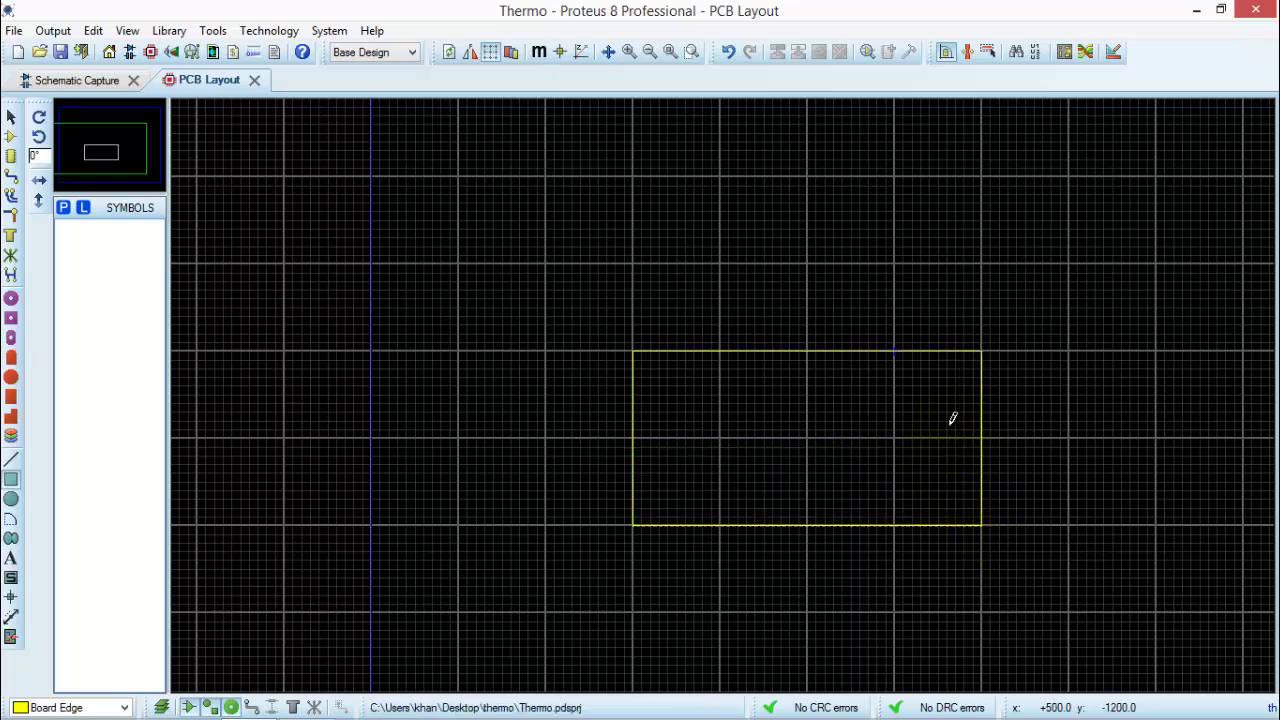
scroll(929, 458, up, 1)
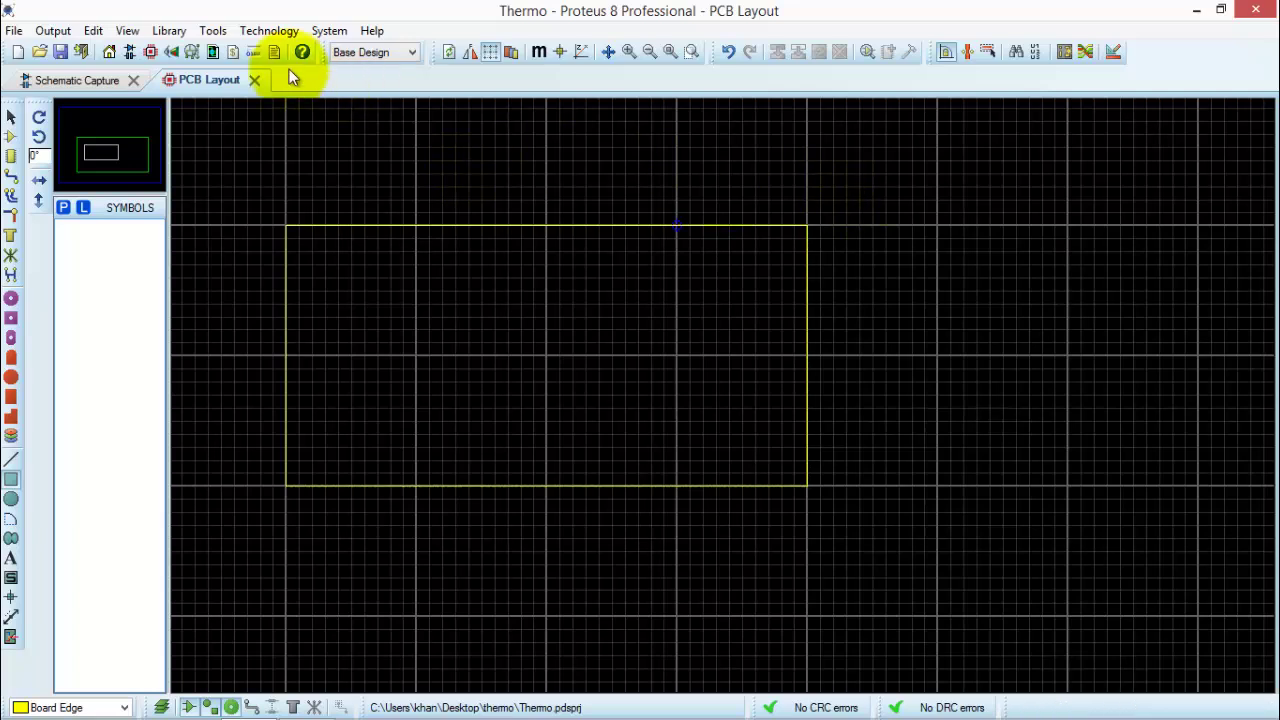
Preview the blank green board in 3D, then close the 3D Visualizer and return to the layout
click(172, 53)
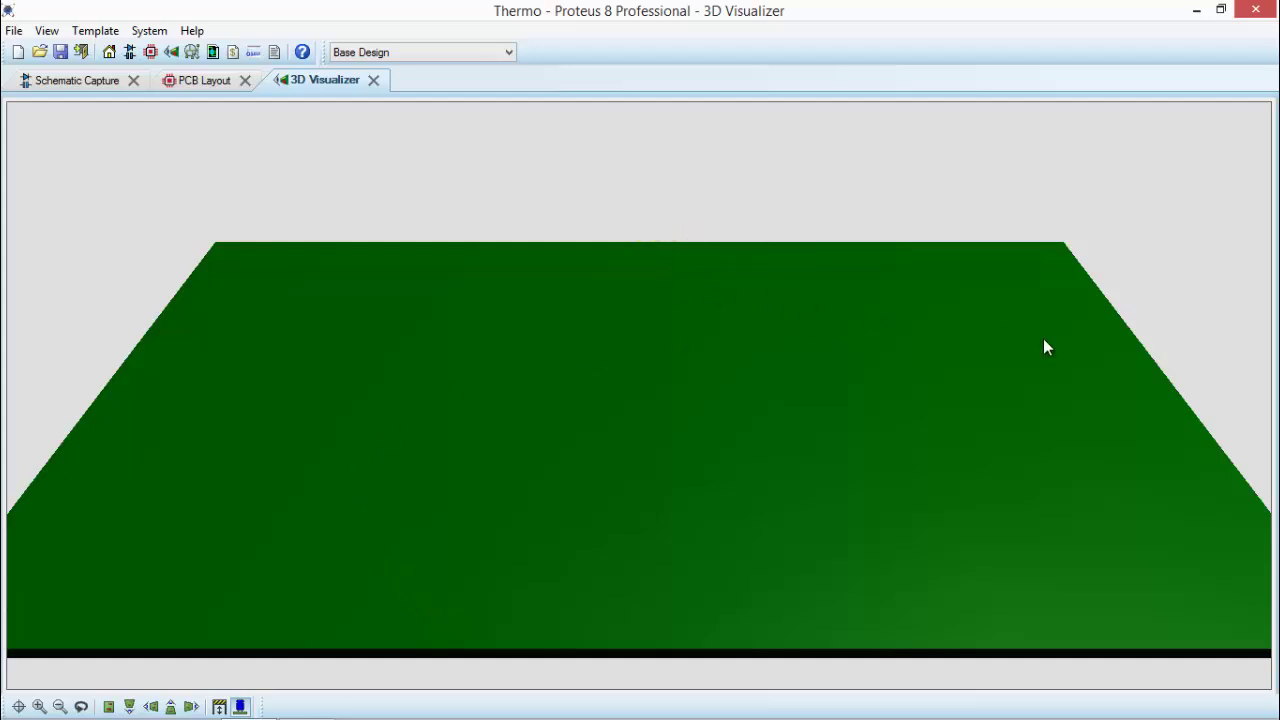
click(193, 85)
click(372, 80)
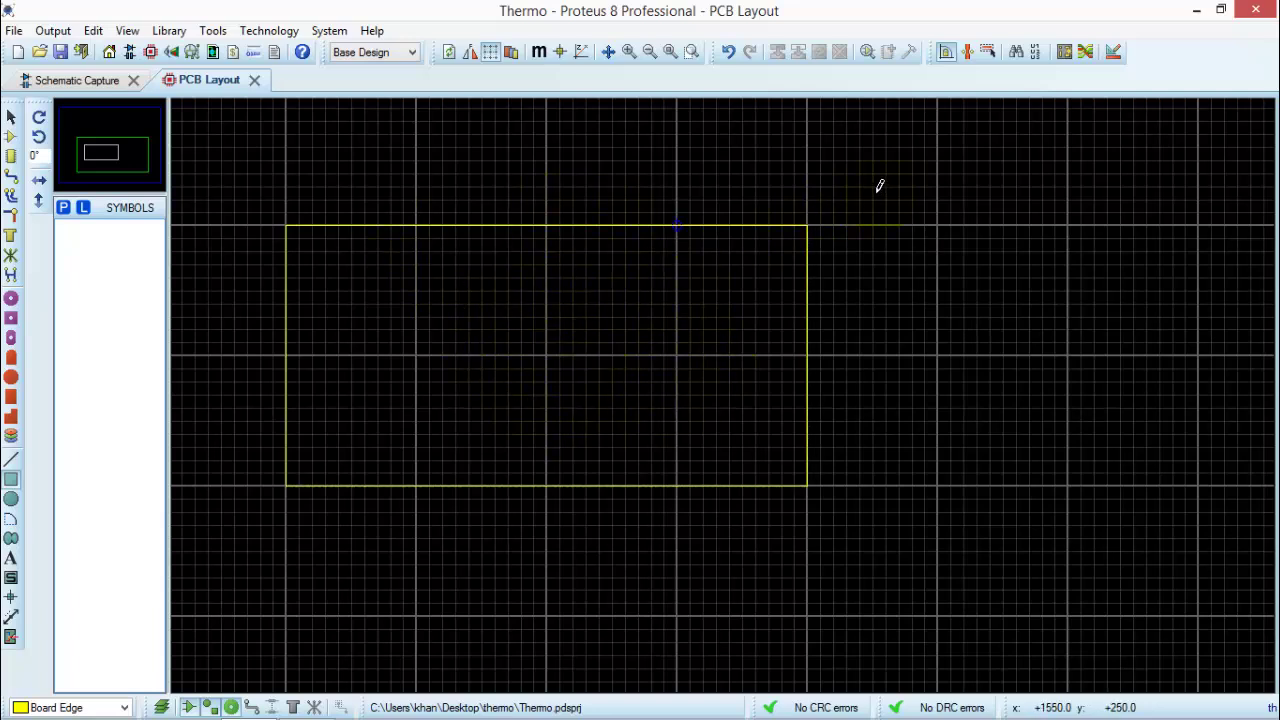
Run the Auto Placer with all 31 components checked to fill the board outline
click(1066, 52)
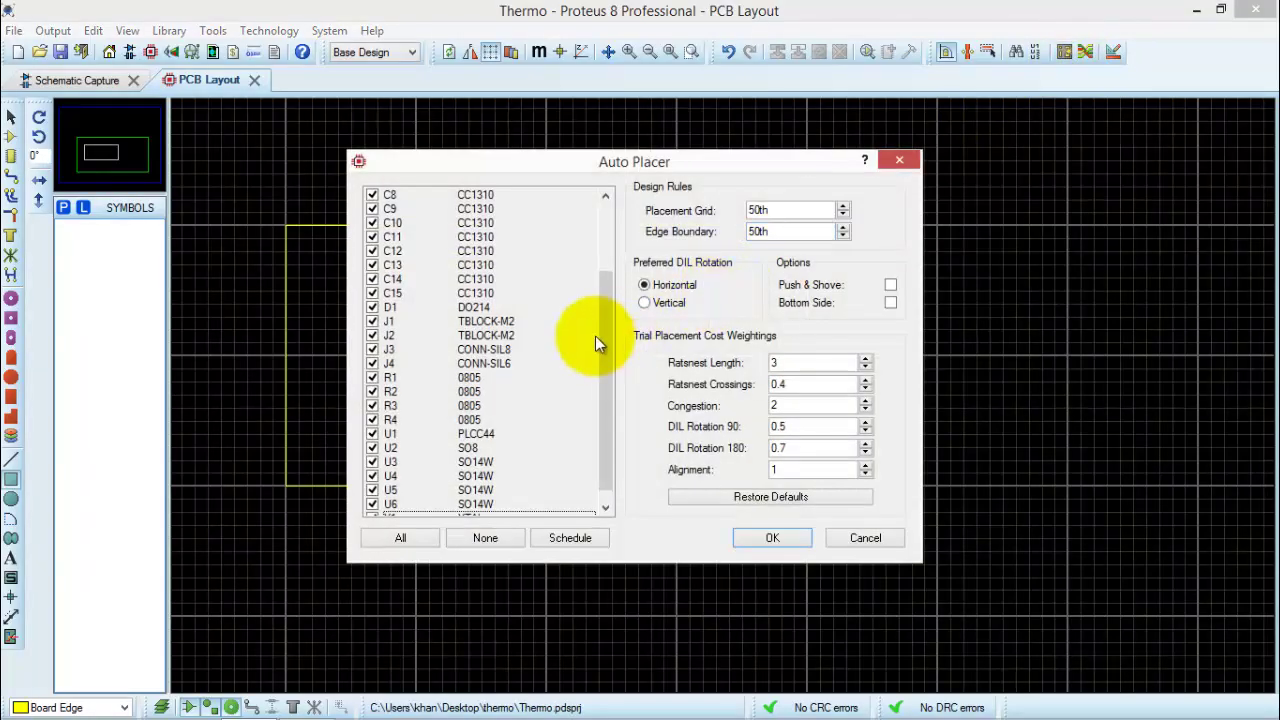
drag(600, 350, 607, 409)
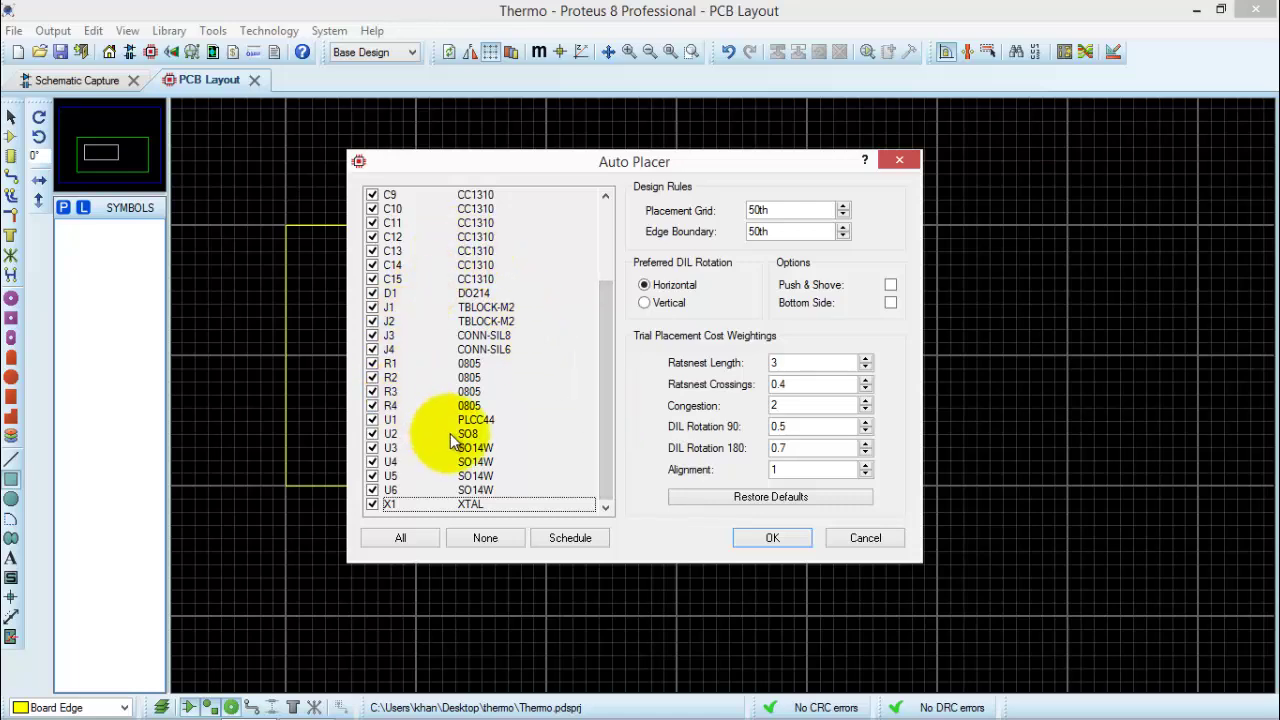
click(742, 539)
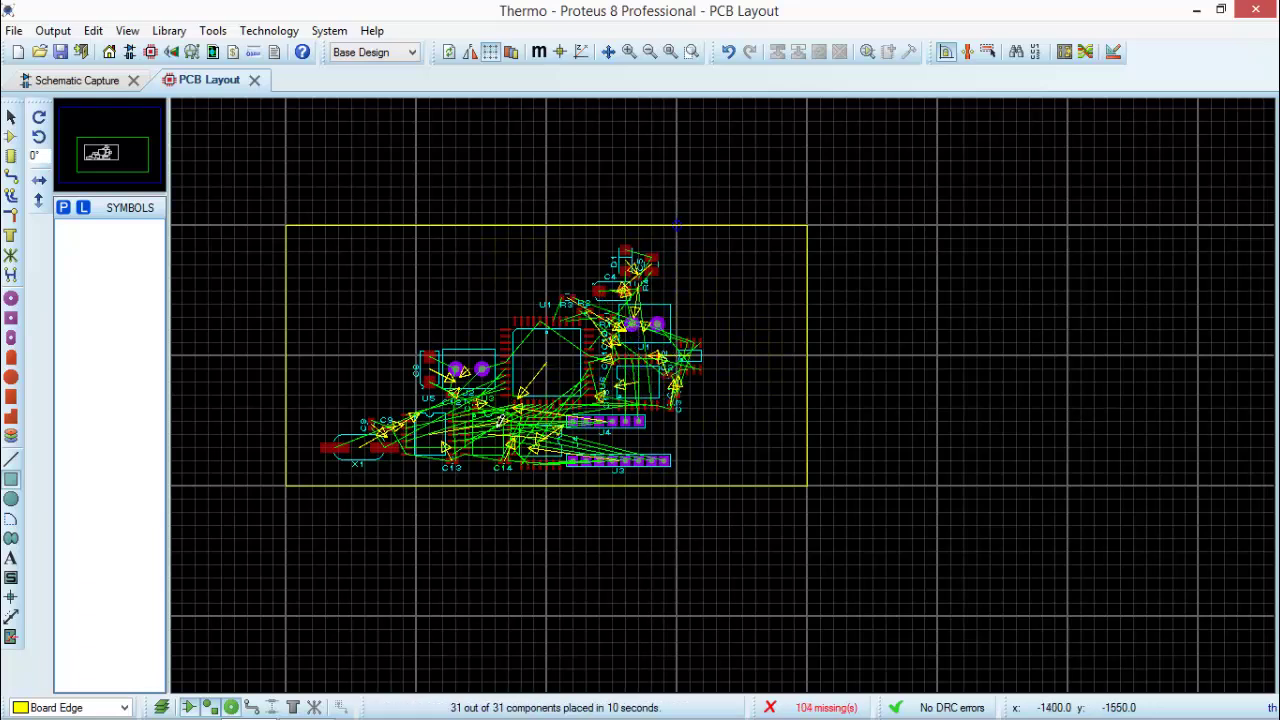
Zoom in on the auto-placed parts and switch to Selection mode for moving components
scroll(502, 426, up, 1)
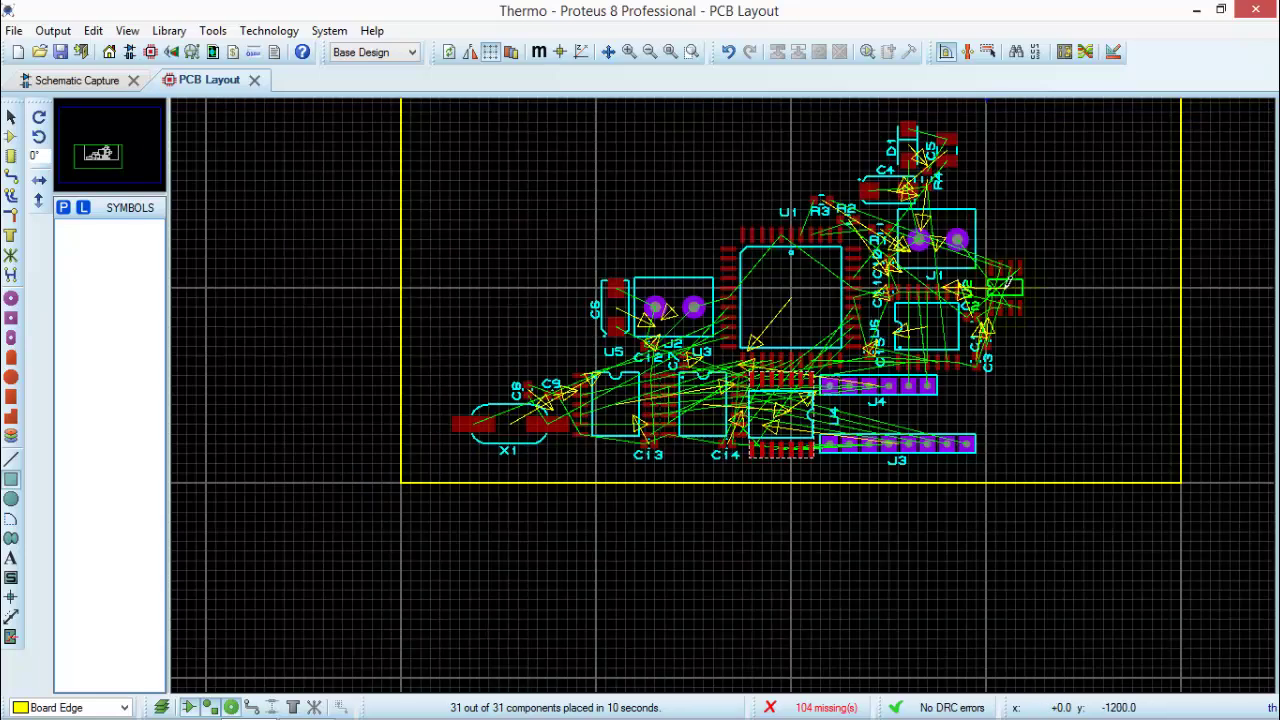
scroll(1011, 237, up, 1)
scroll(605, 434, down, 1)
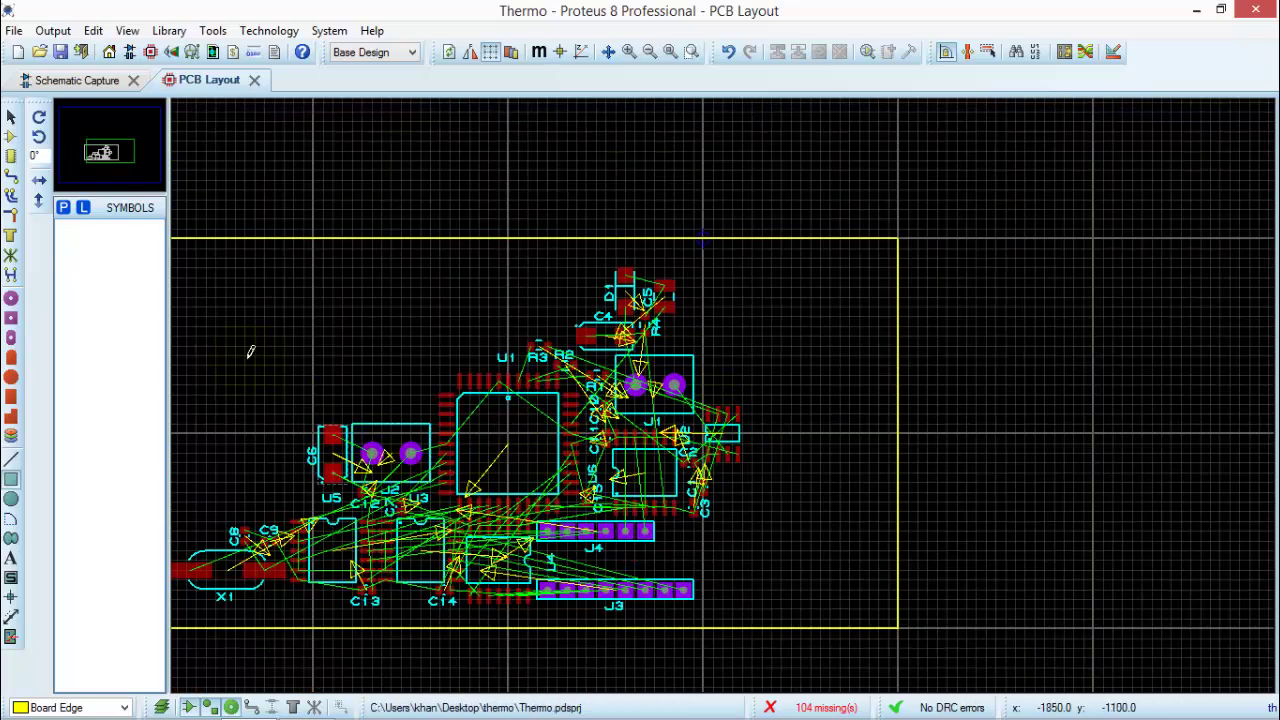
click(11, 117)
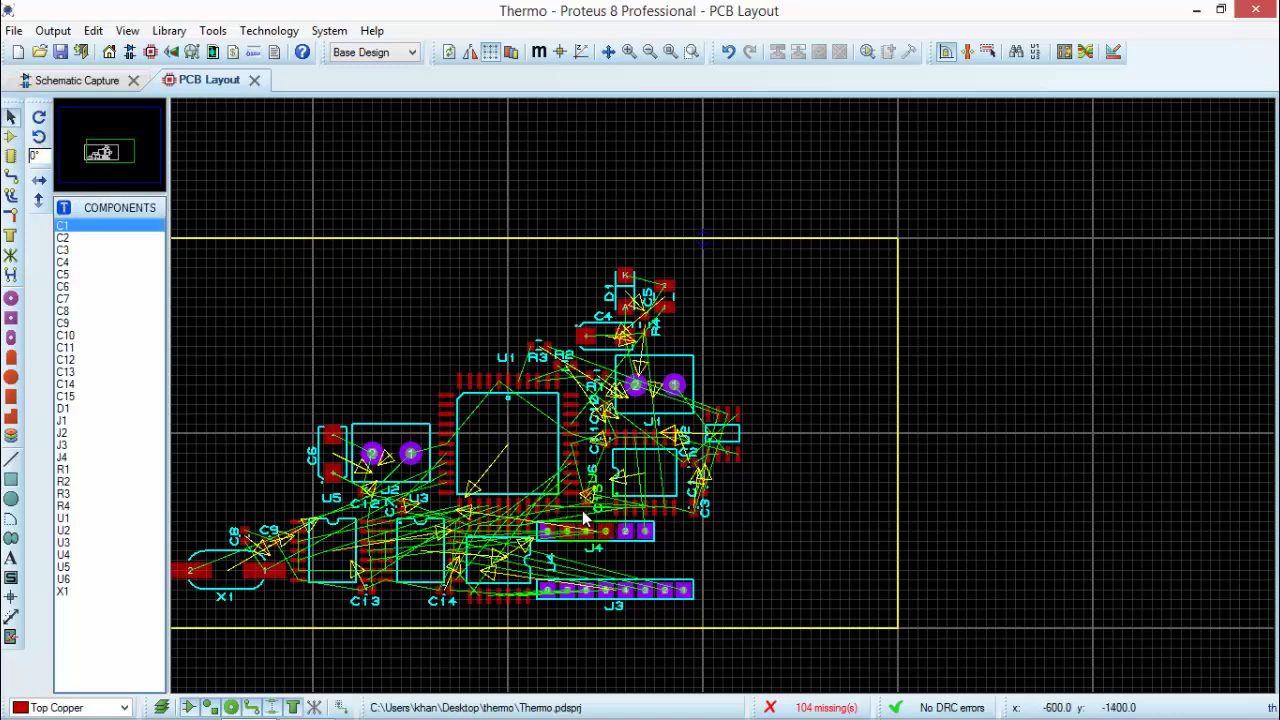
scroll(685, 405, down, 1)
scroll(685, 400, up, 1)
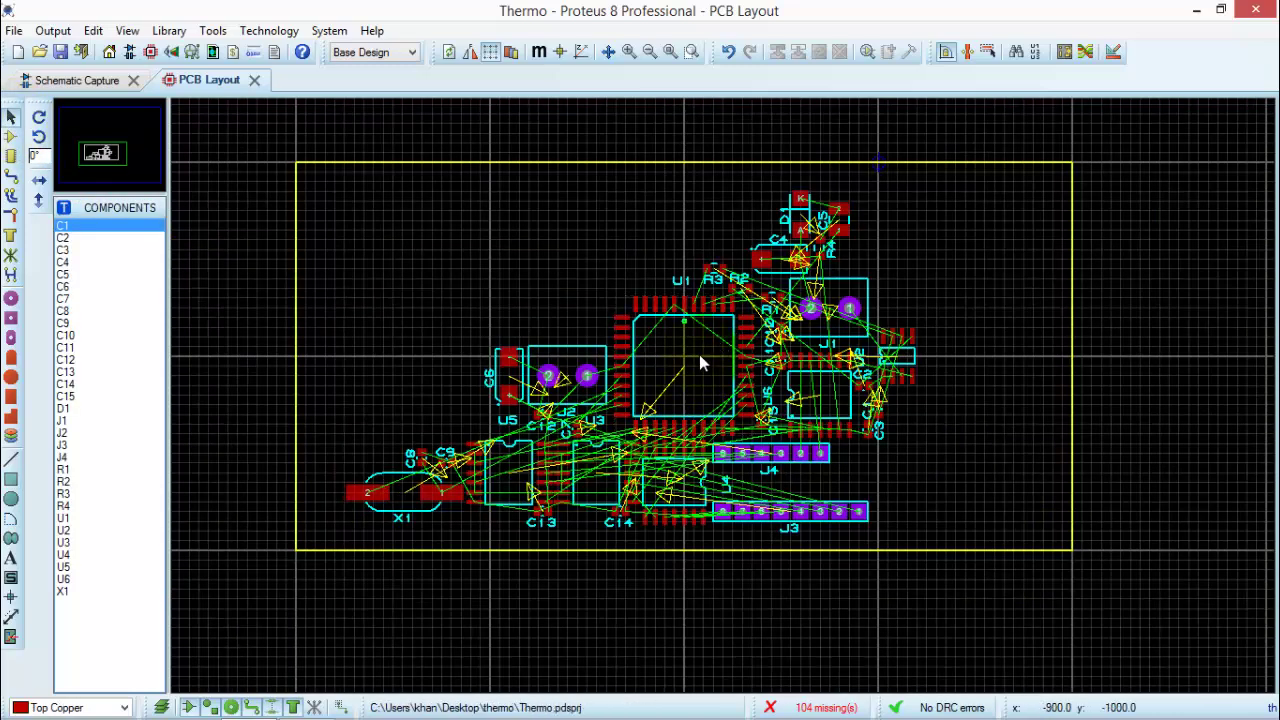
Move U1, C4, D1 and C5 toward the upper left and U6, J3, J4, U4 right
click(636, 422)
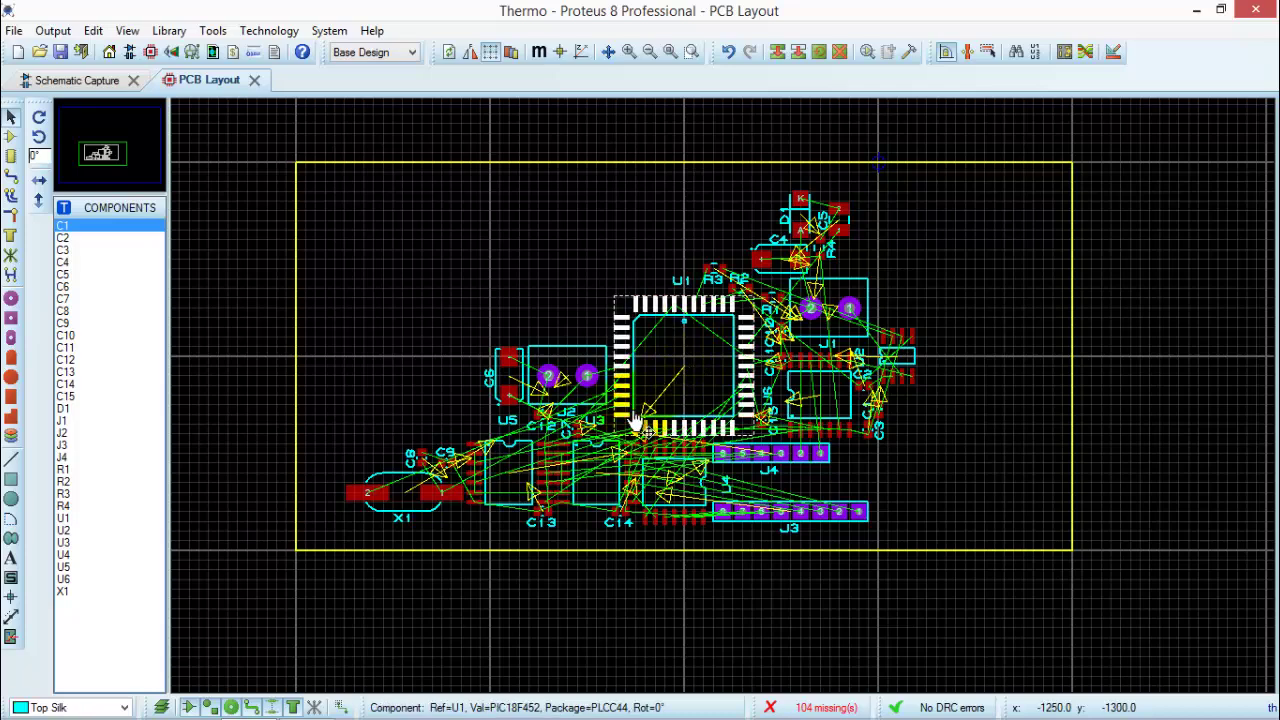
drag(630, 403, 399, 303)
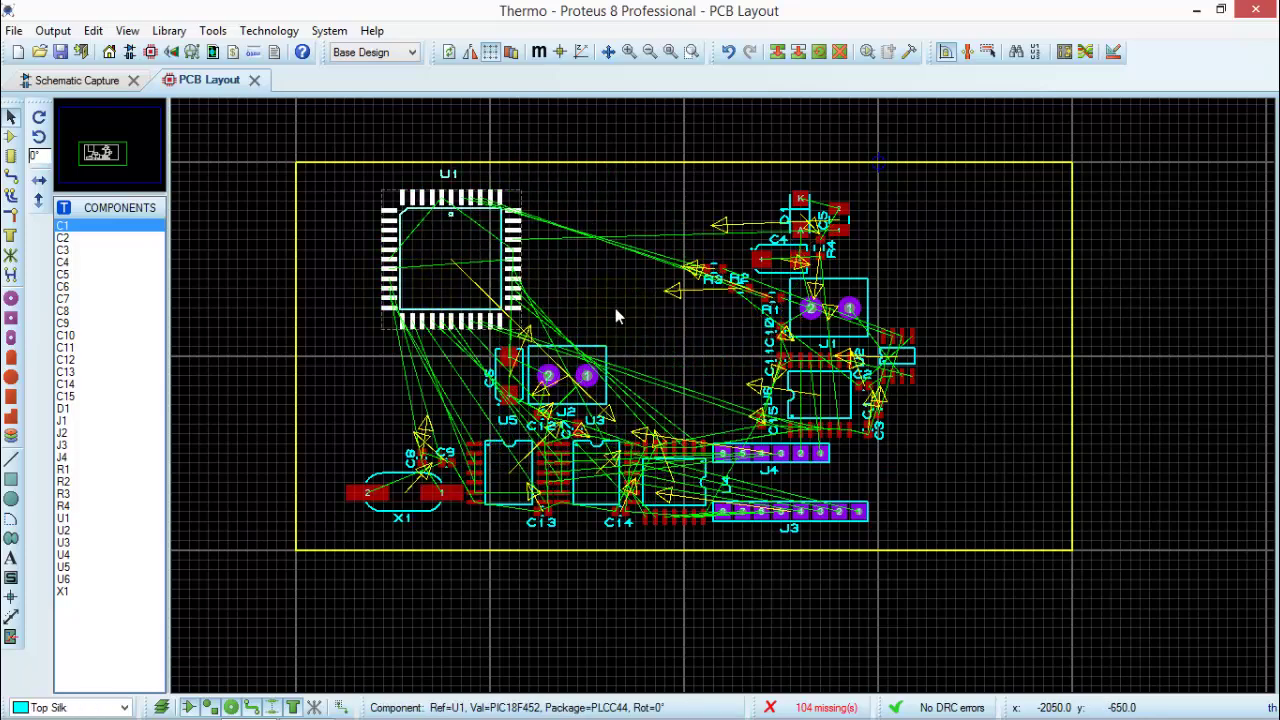
click(757, 260)
drag(757, 260, 634, 215)
drag(800, 214, 750, 197)
drag(840, 240, 802, 208)
drag(845, 437, 1053, 423)
drag(872, 535, 1026, 535)
drag(811, 468, 1007, 466)
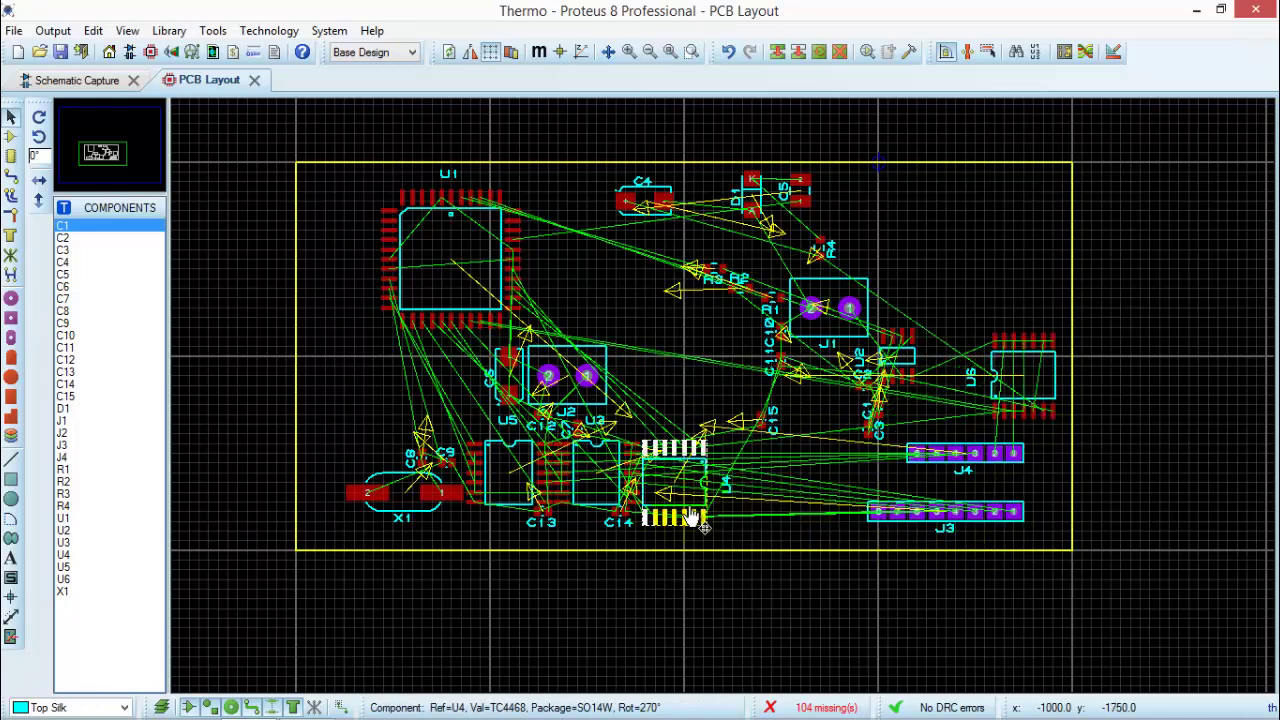
drag(654, 520, 731, 520)
drag(463, 323, 541, 351)
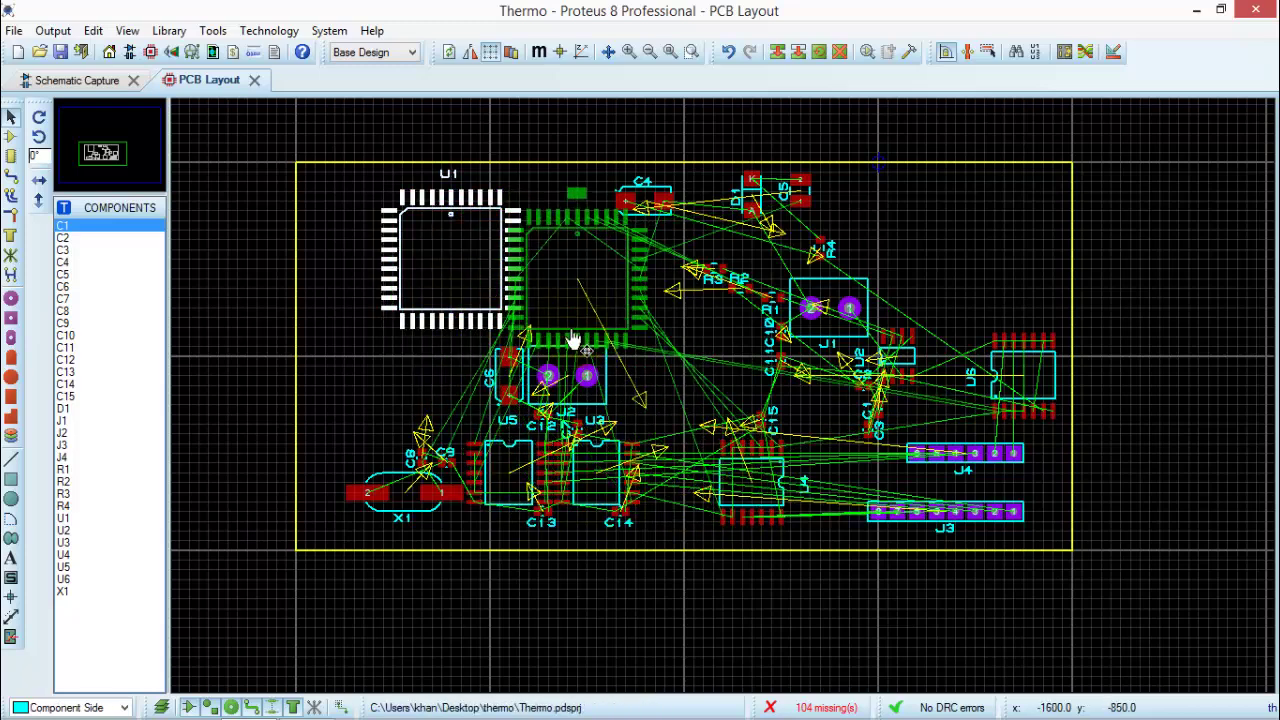
Dismiss the DRC notice, move J2 and X1 left, and reposition U5 and U3
click(640, 405)
drag(545, 413, 350, 383)
drag(420, 500, 375, 433)
drag(520, 486, 492, 514)
drag(591, 514, 620, 549)
click(497, 434)
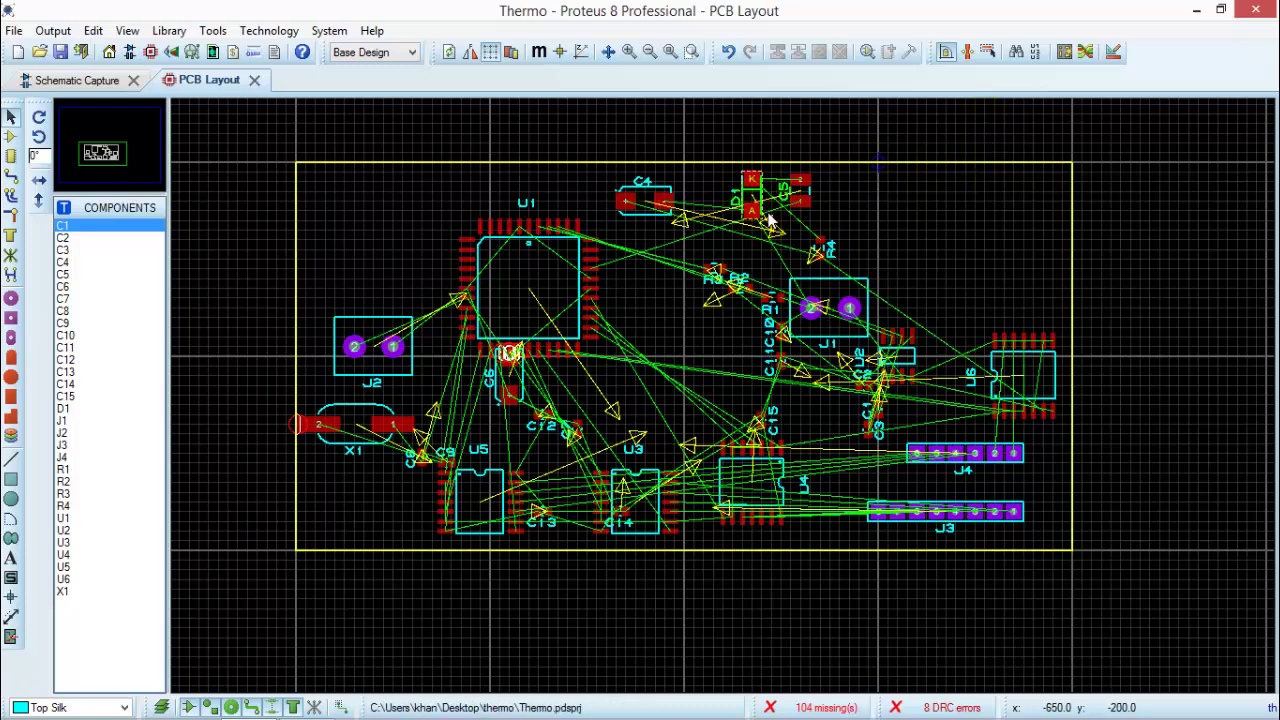
Open the Design Rule Manager listing POWER, SIGNAL and DEFAULT clearance rules
click(1065, 68)
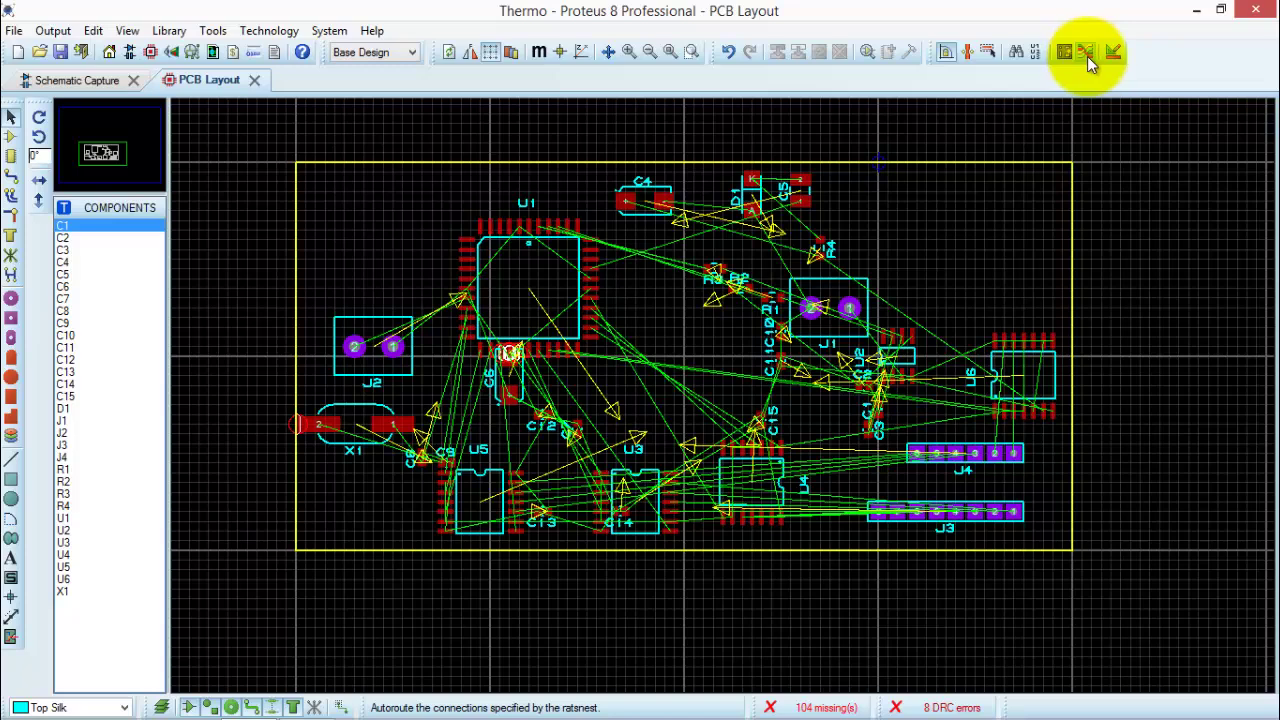
click(1112, 54)
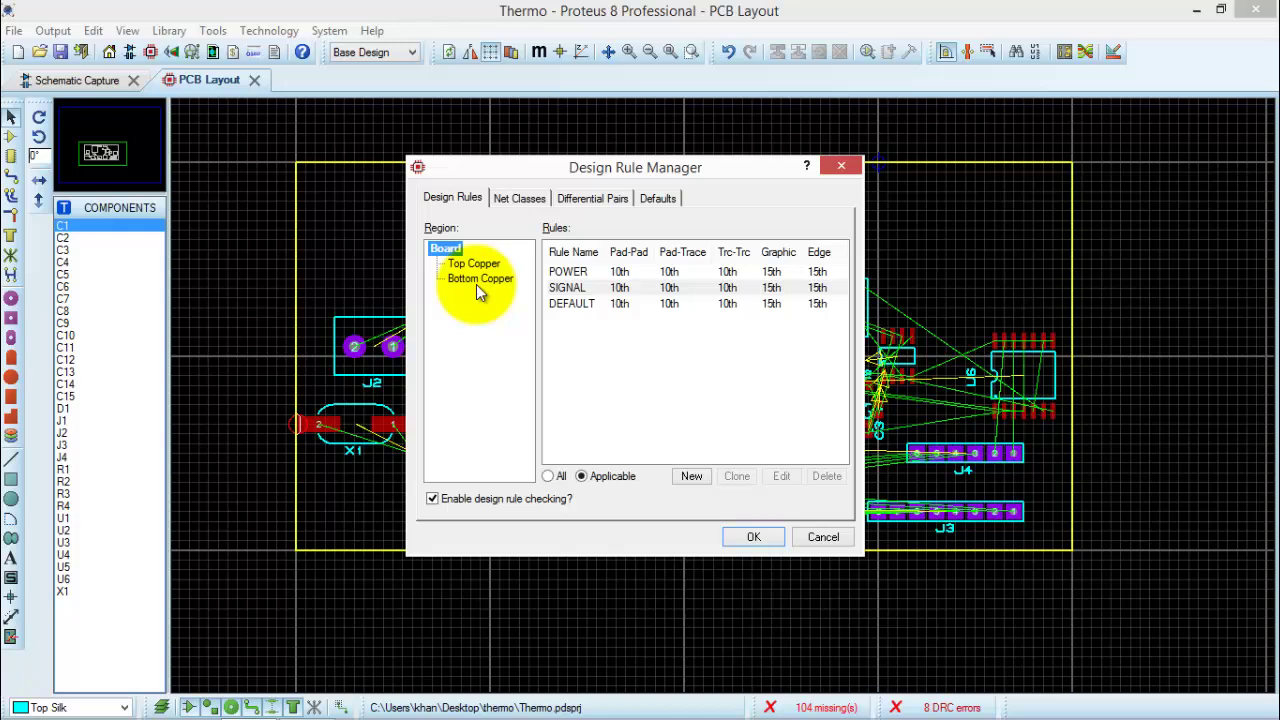
Review the POWER and SIGNAL net class styles (SIGNAL uses T10 traces, V40 vias), then accept
click(515, 200)
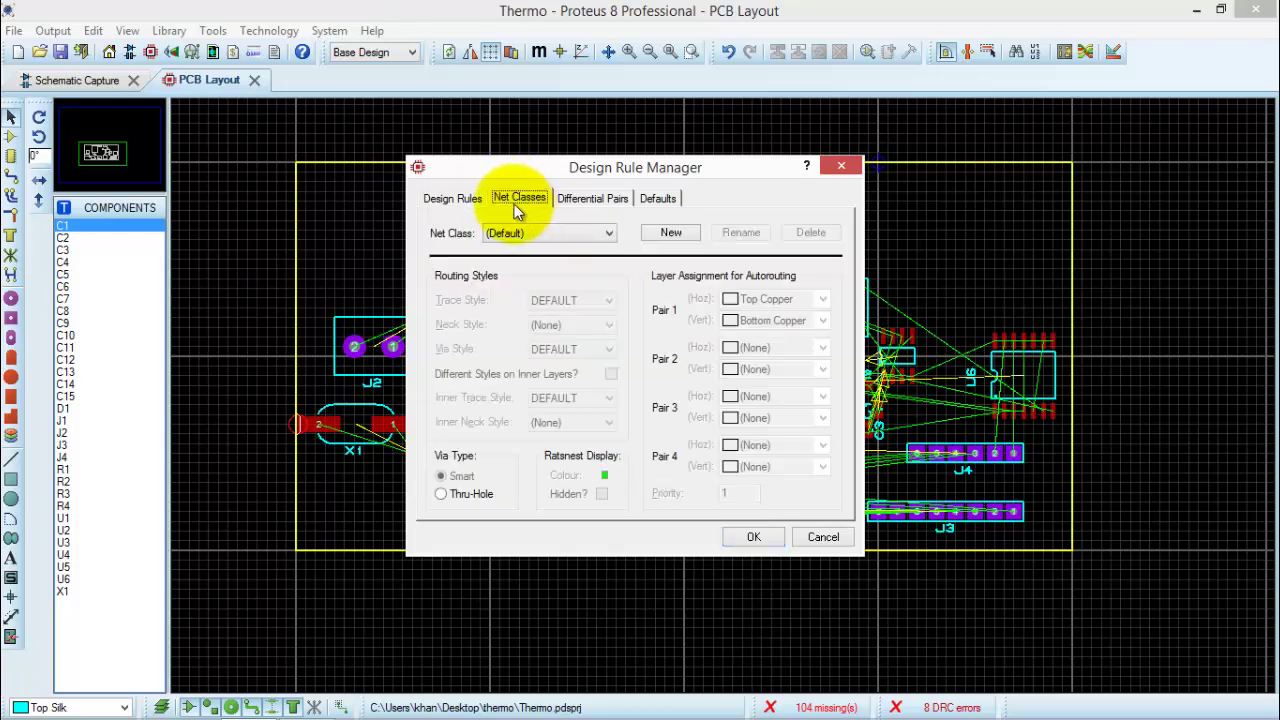
click(548, 226)
click(547, 263)
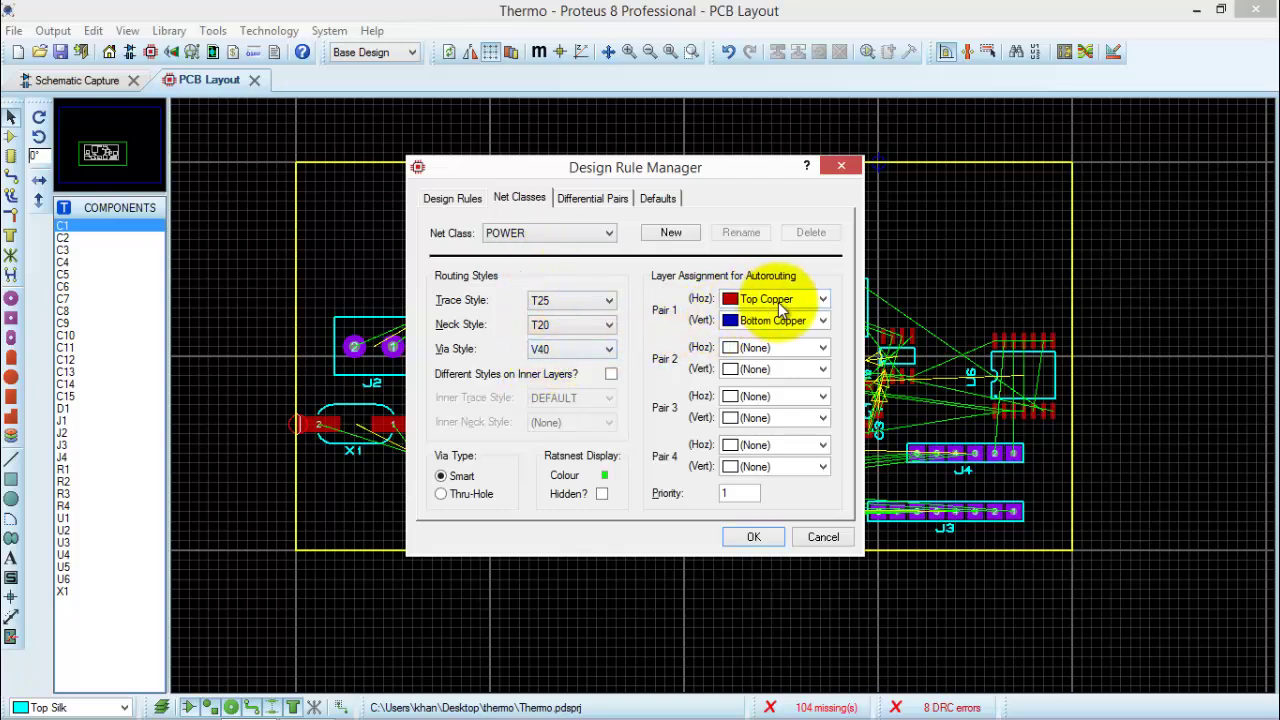
click(551, 237)
click(543, 275)
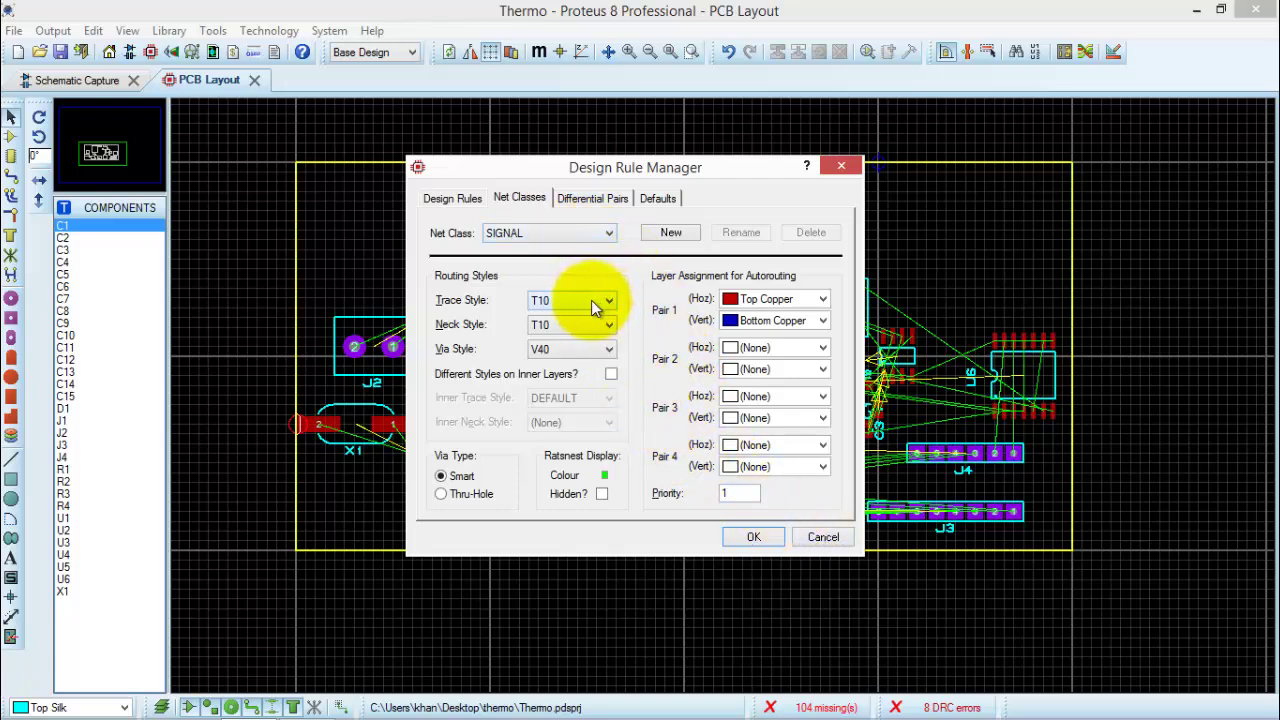
click(762, 540)
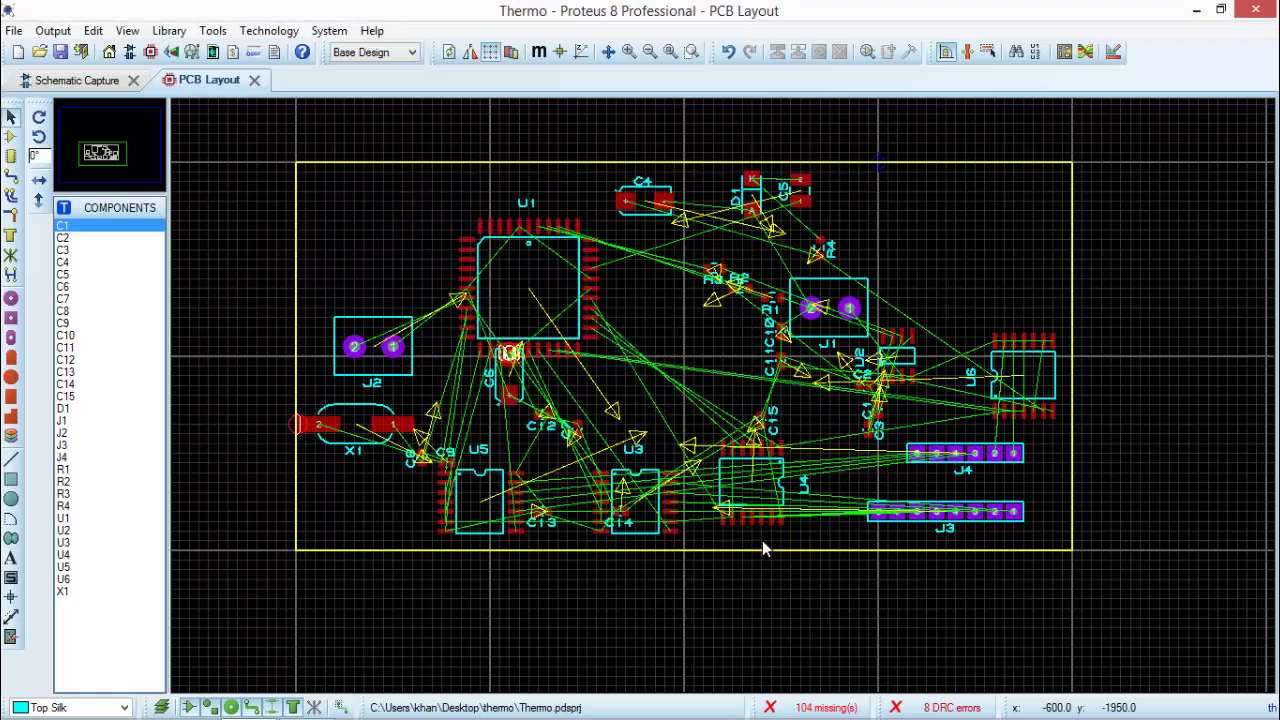
Run the Shape Based Auto Router to route all connections on top and bottom copper
click(1085, 52)
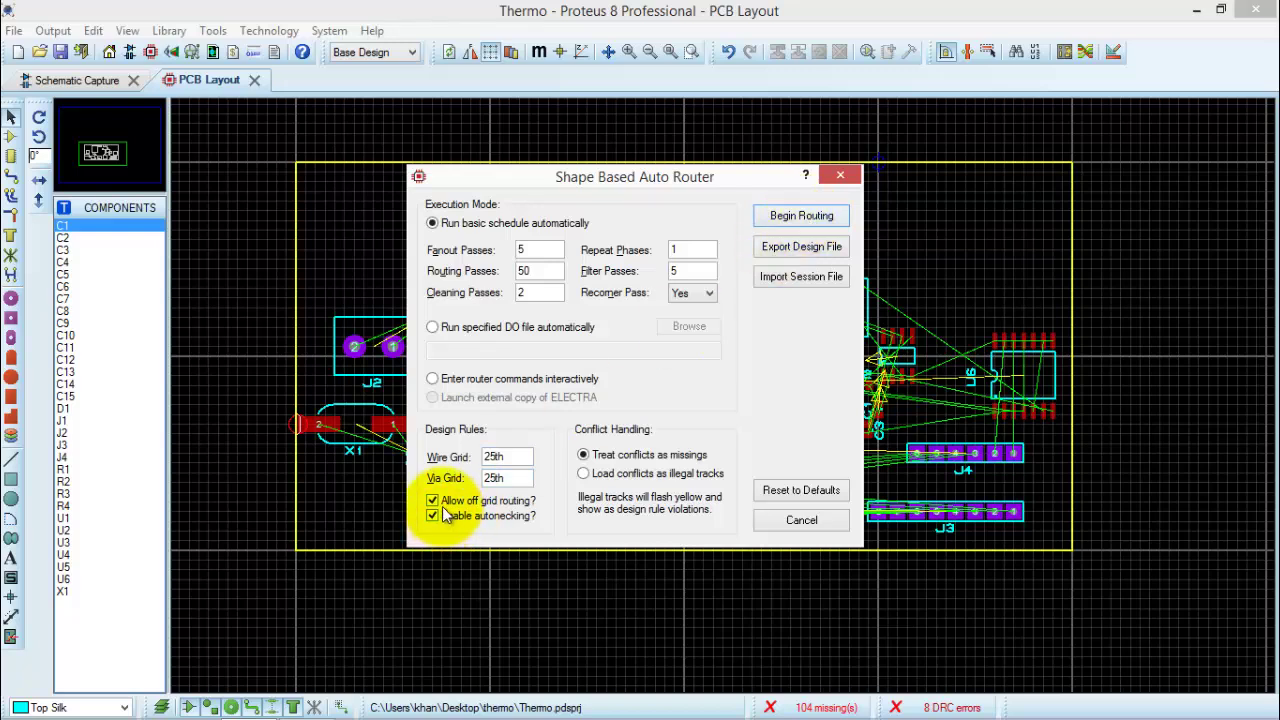
click(815, 220)
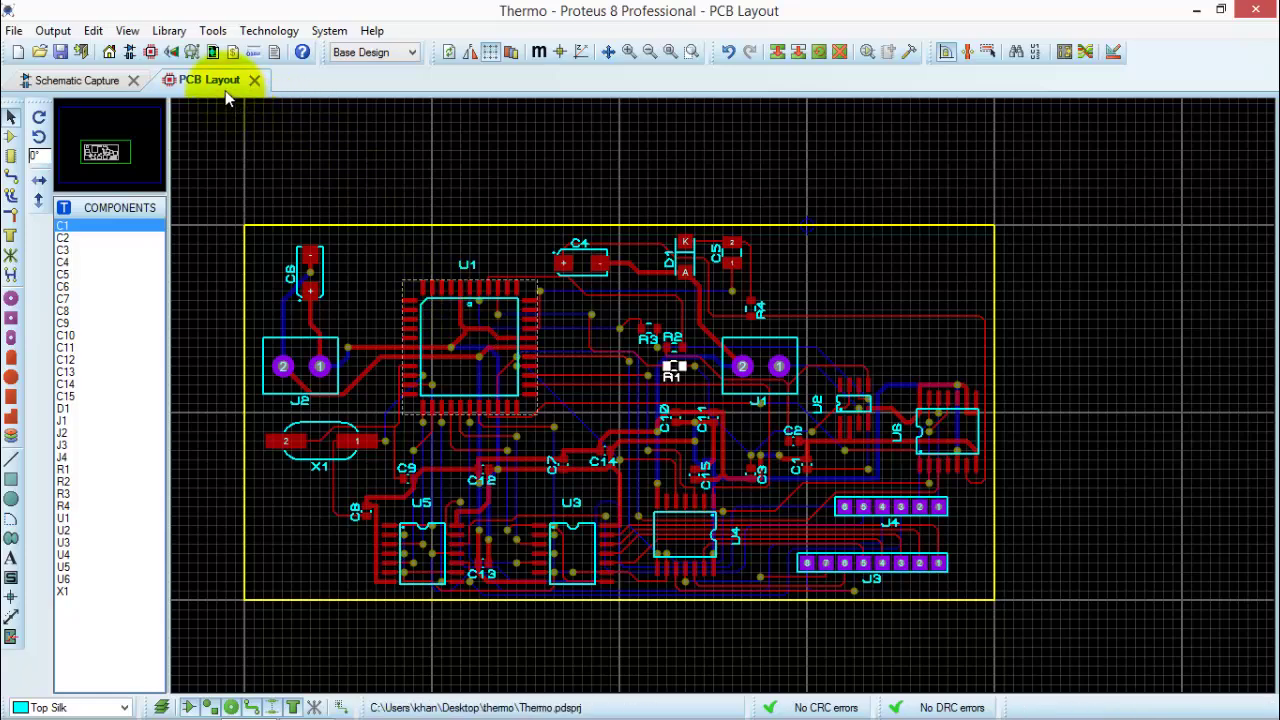
Open the 3D Visualizer and orbit the board to inspect underside traces and components
click(168, 56)
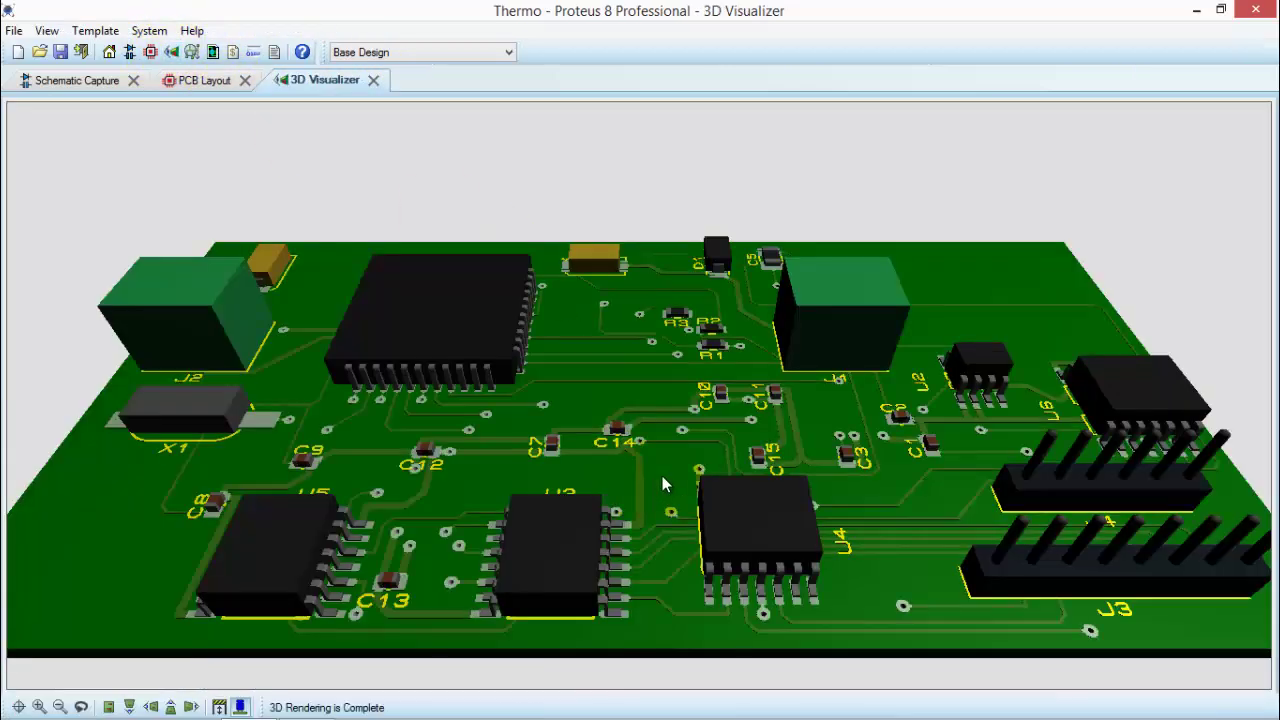
middle_click(671, 563)
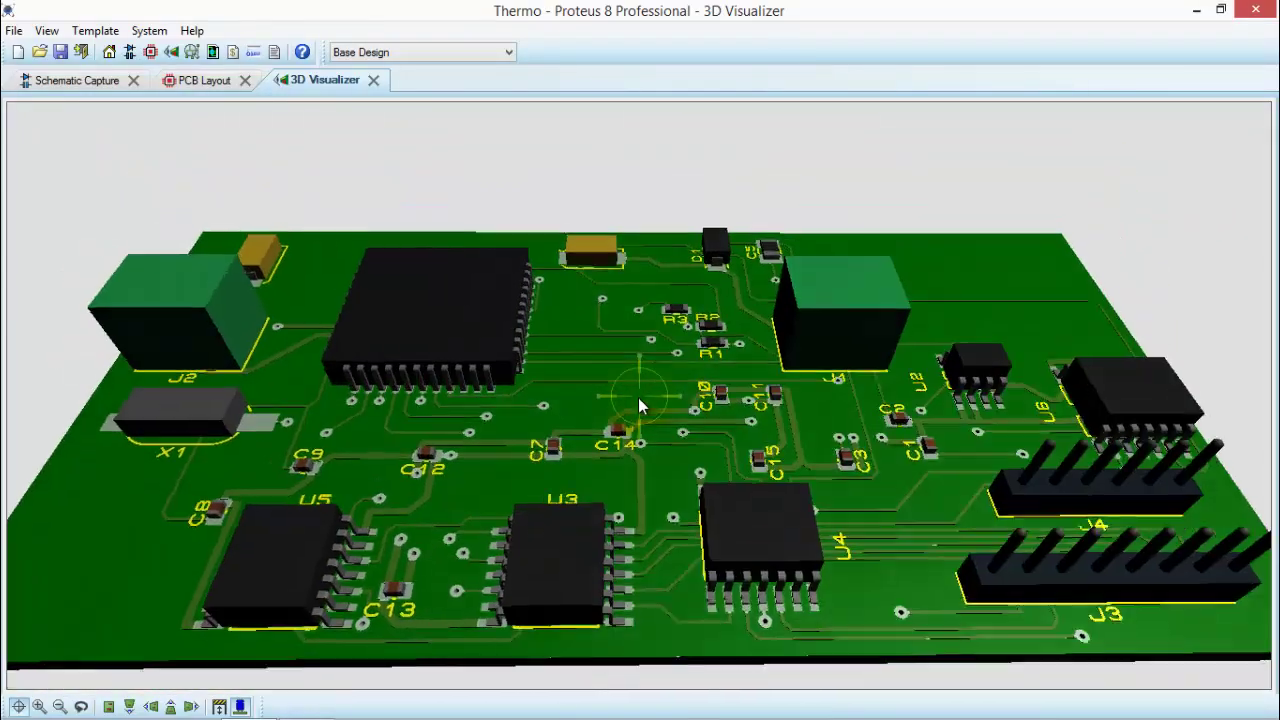
click(640, 400)
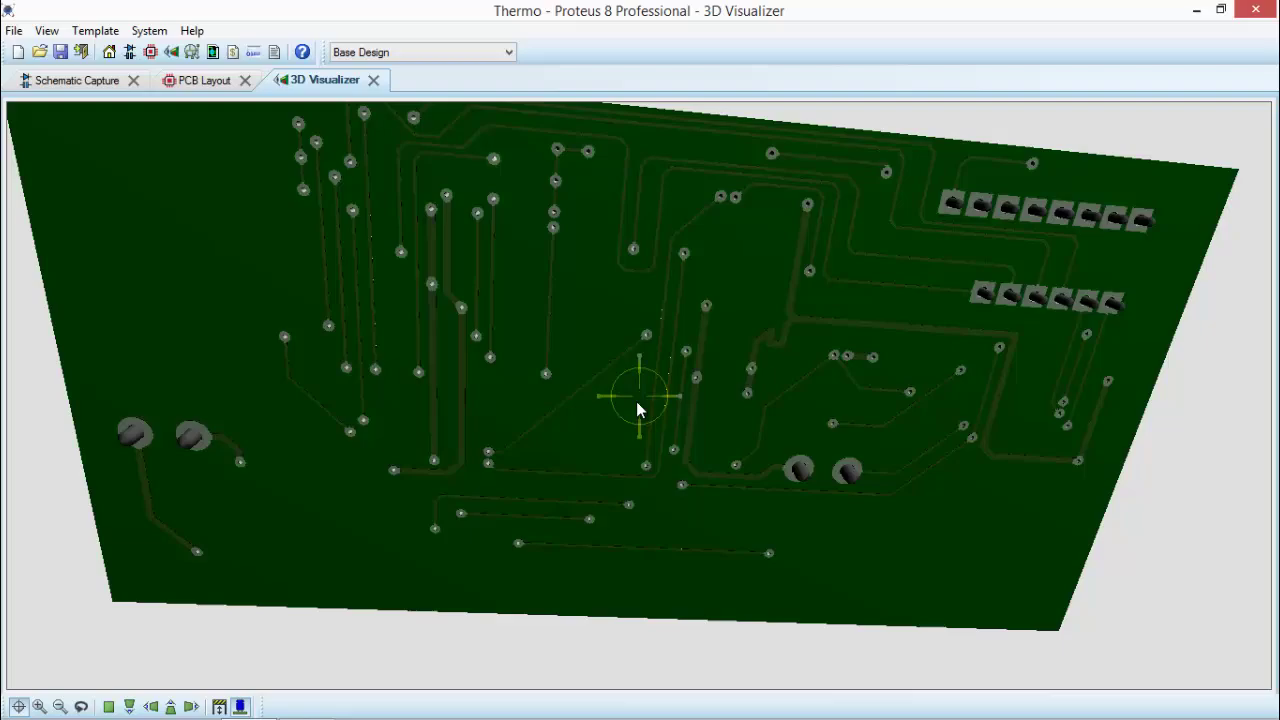
click(638, 396)
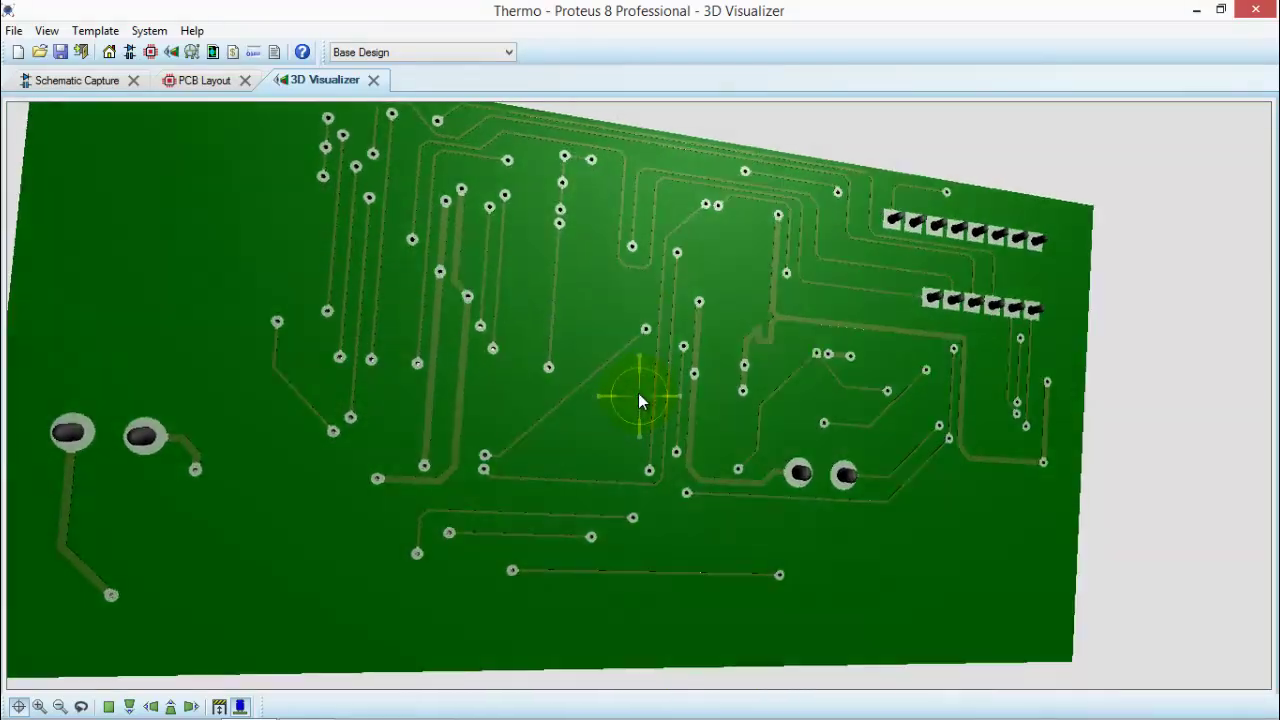
mouse_move(638, 393)
mouse_down()
mouse_move(640, 408)
mouse_move(616, 380)
mouse_up()
Close the 3D Visualizer tab to return to the Thermo PCB Layout
click(374, 81)
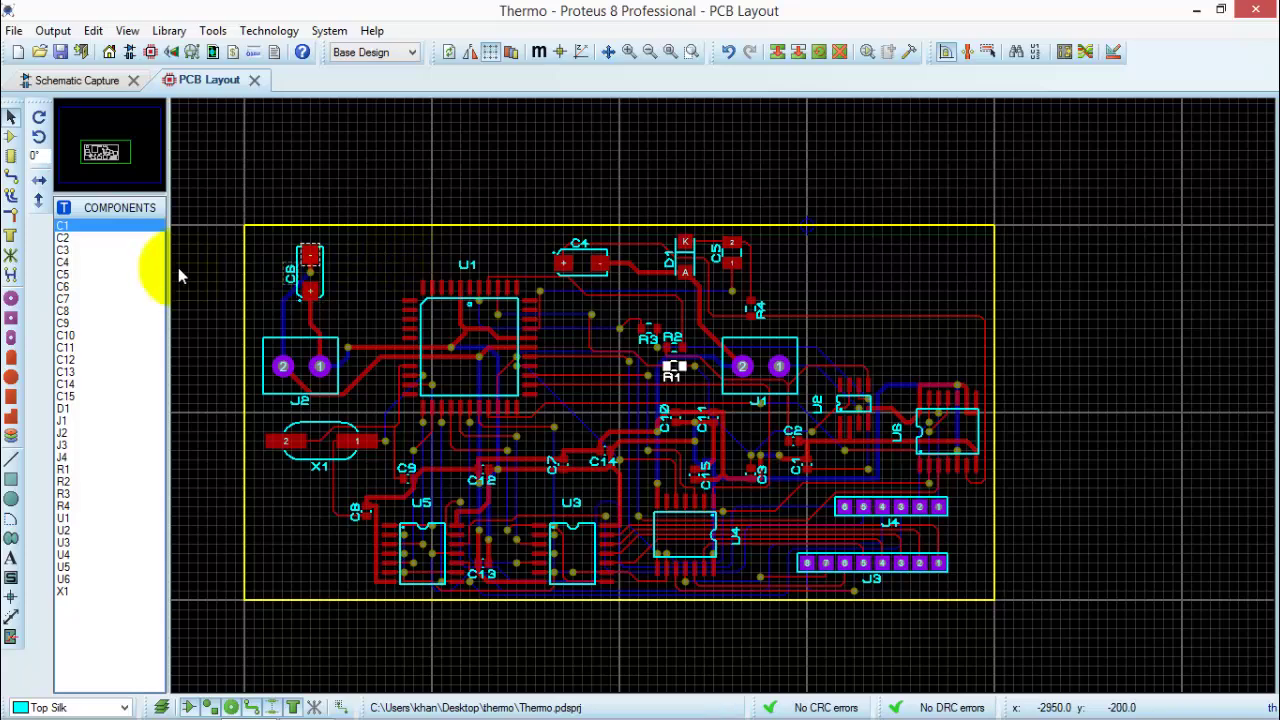
Draw a copper zone over the whole board outline on the Bottom Copper layer
click(10, 240)
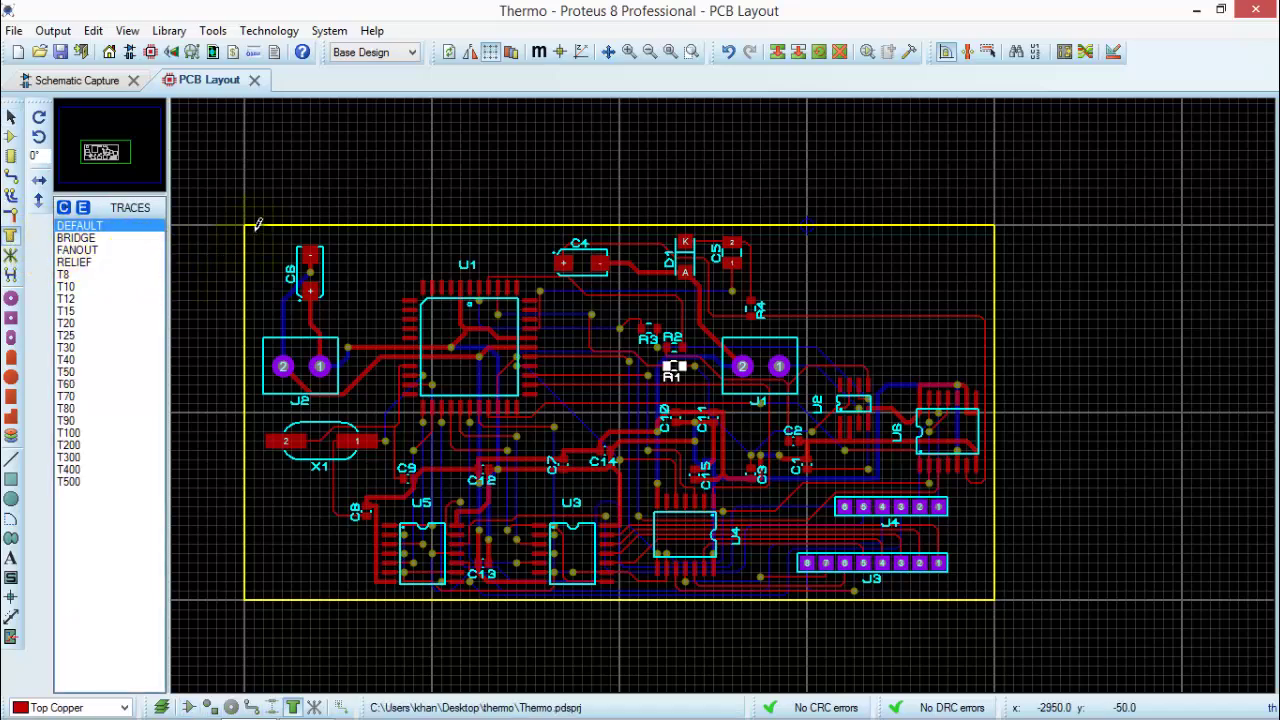
key(Escape)
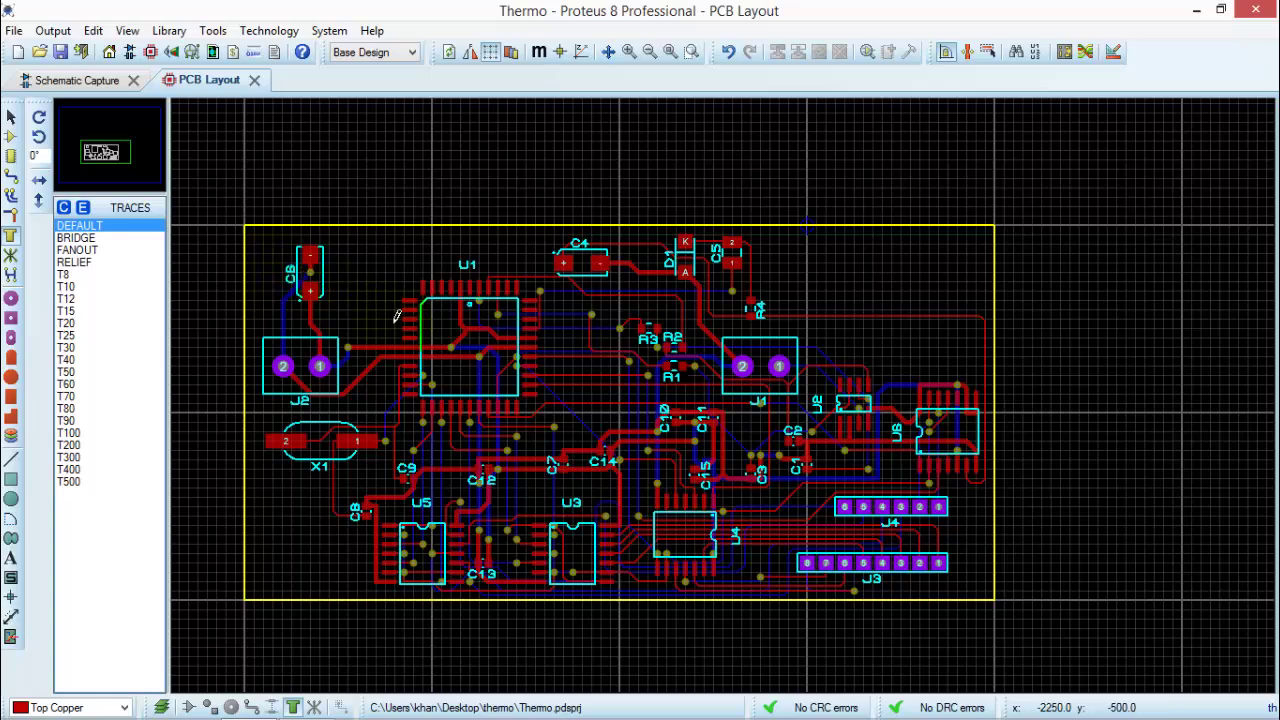
drag(268, 234, 982, 597)
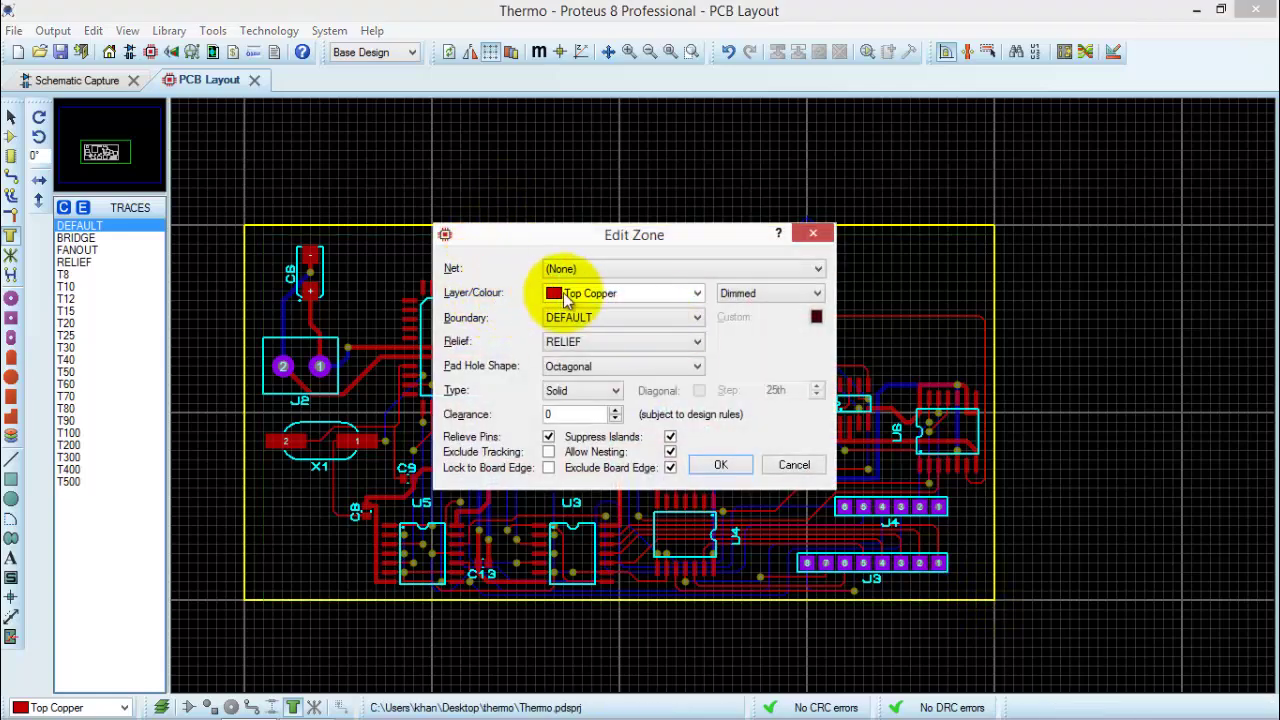
click(627, 293)
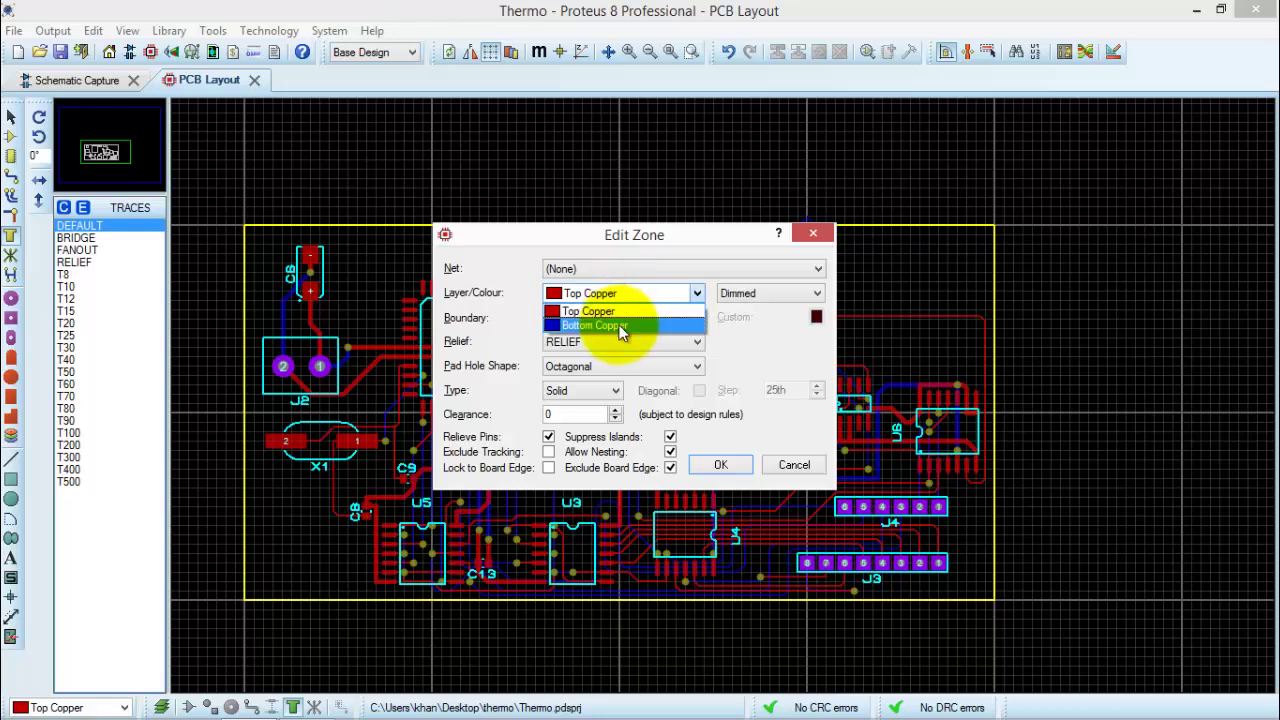
click(618, 326)
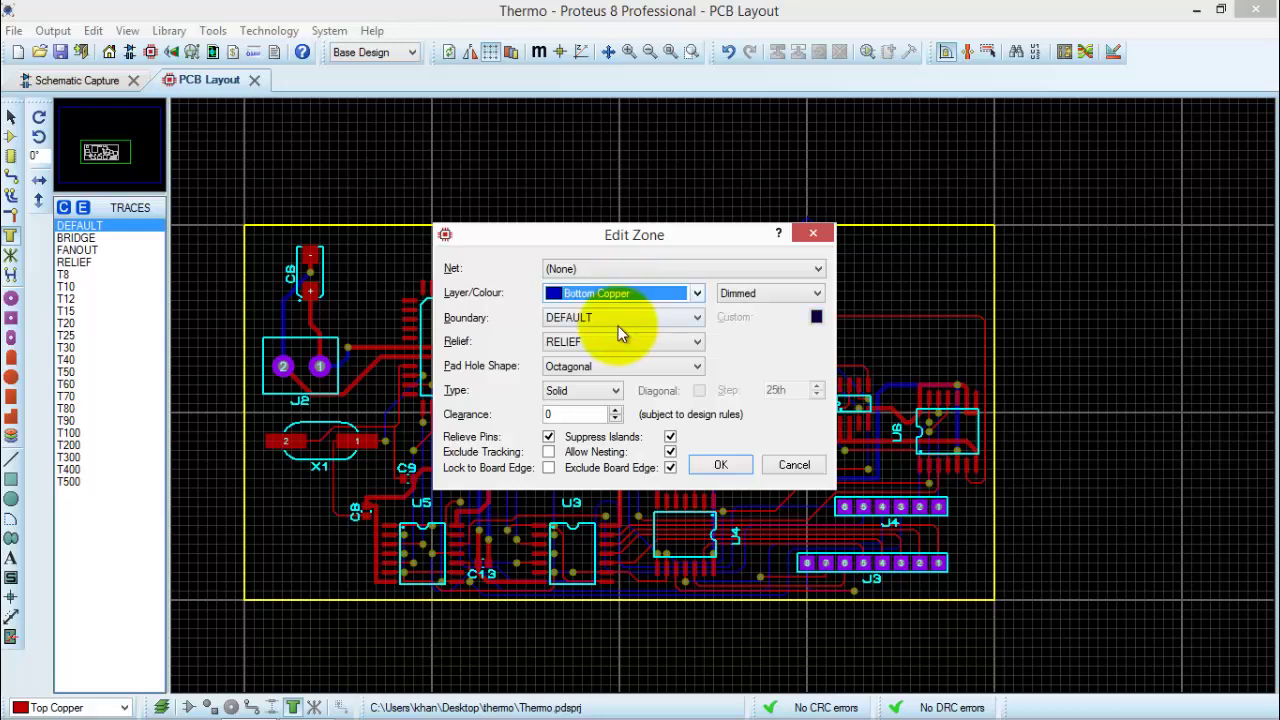
click(716, 465)
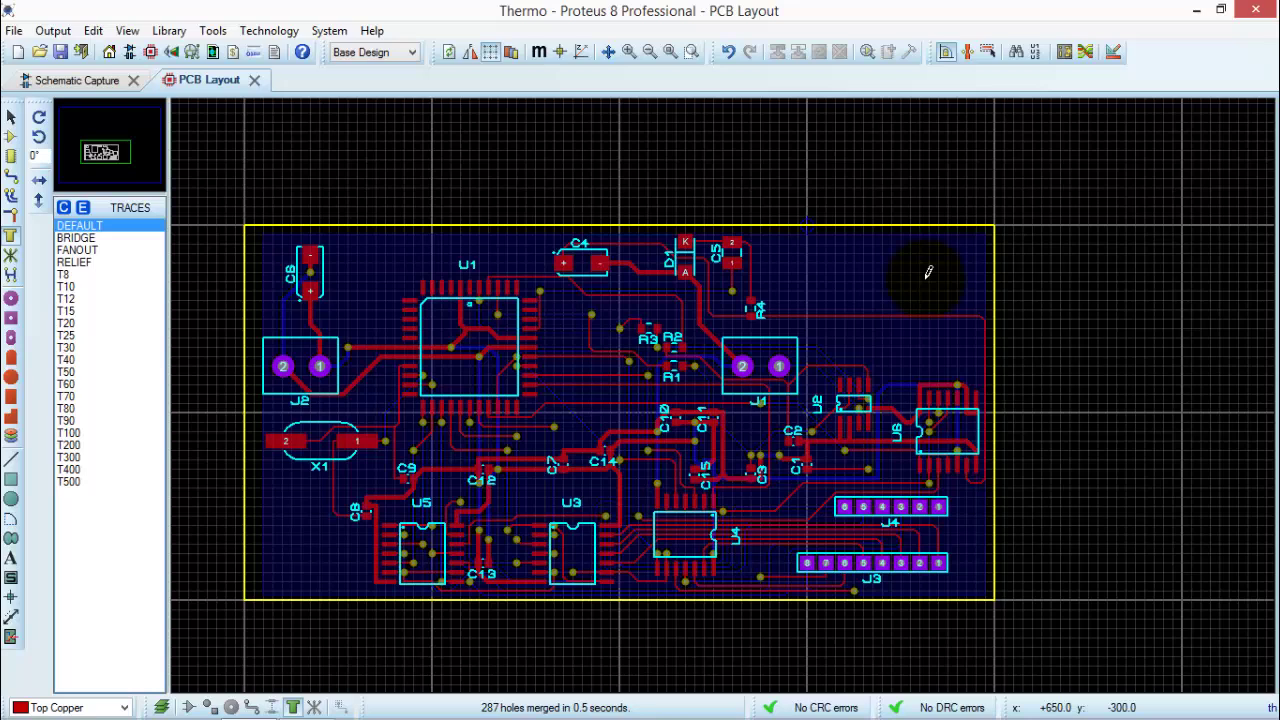
Save the design, pass the pre-production check, and generate Thermo's Gerber/Excellon CADCAM files
key(ctrl+s)
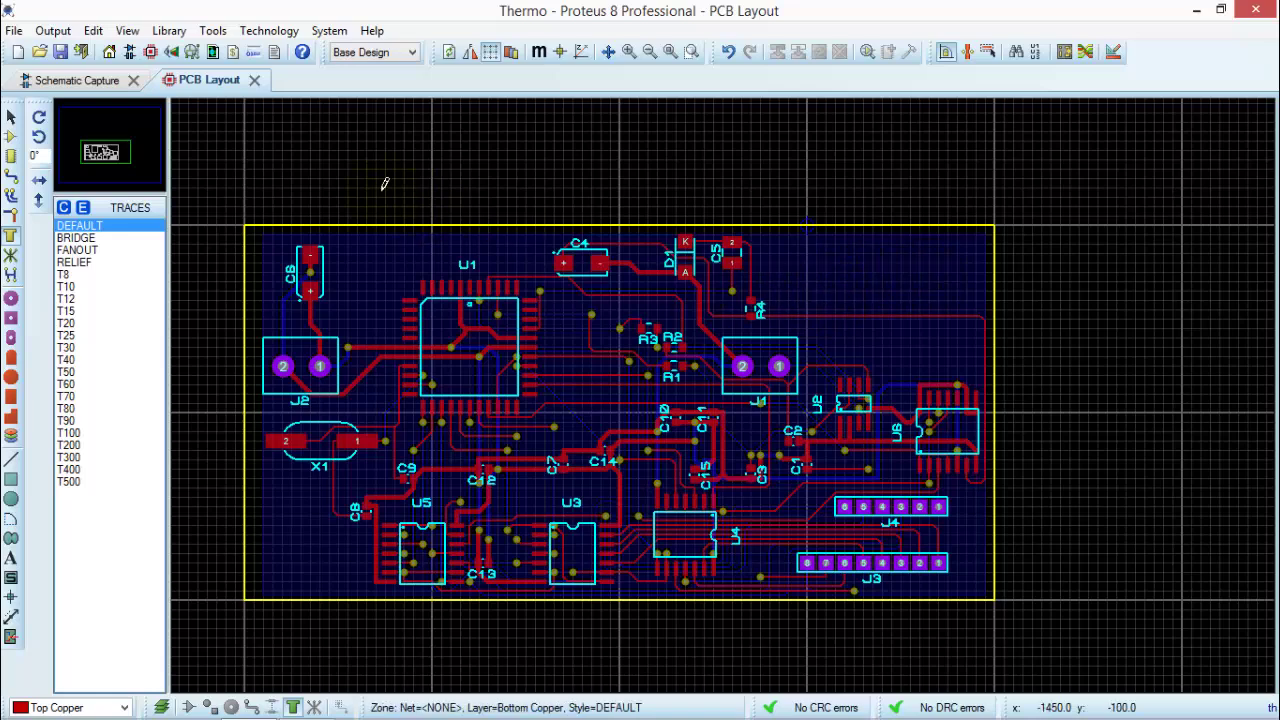
click(66, 33)
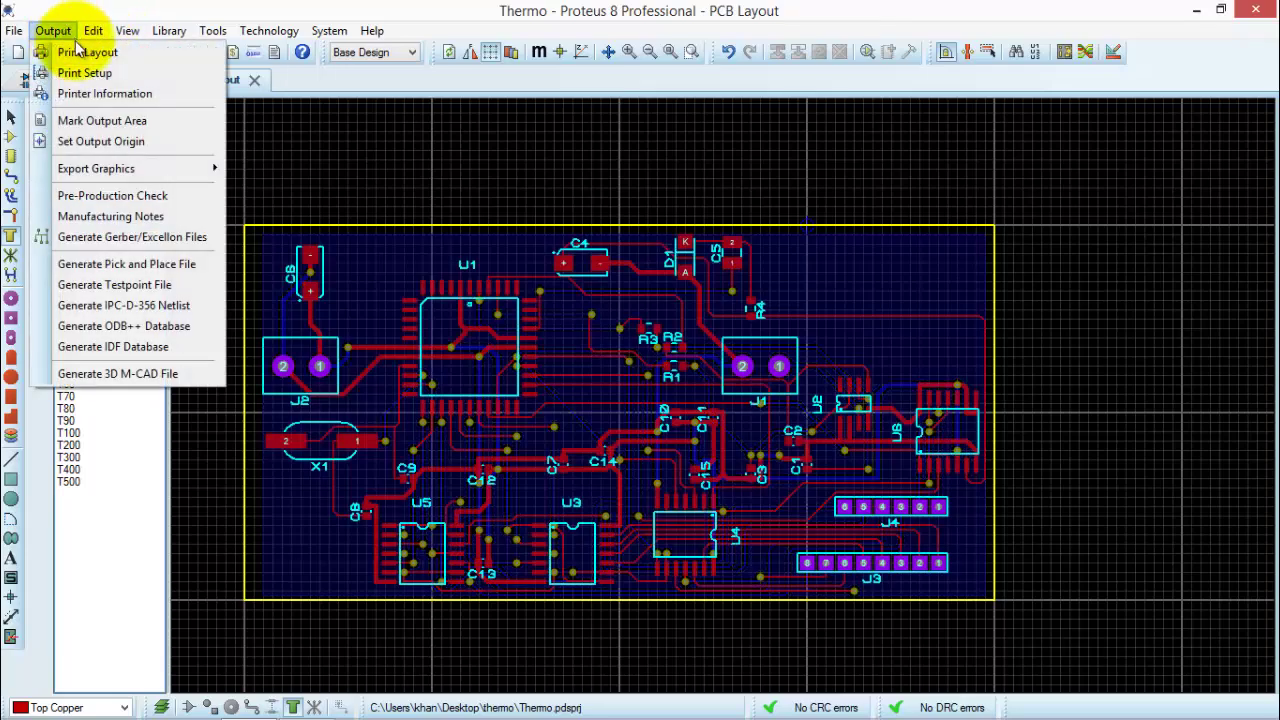
click(132, 238)
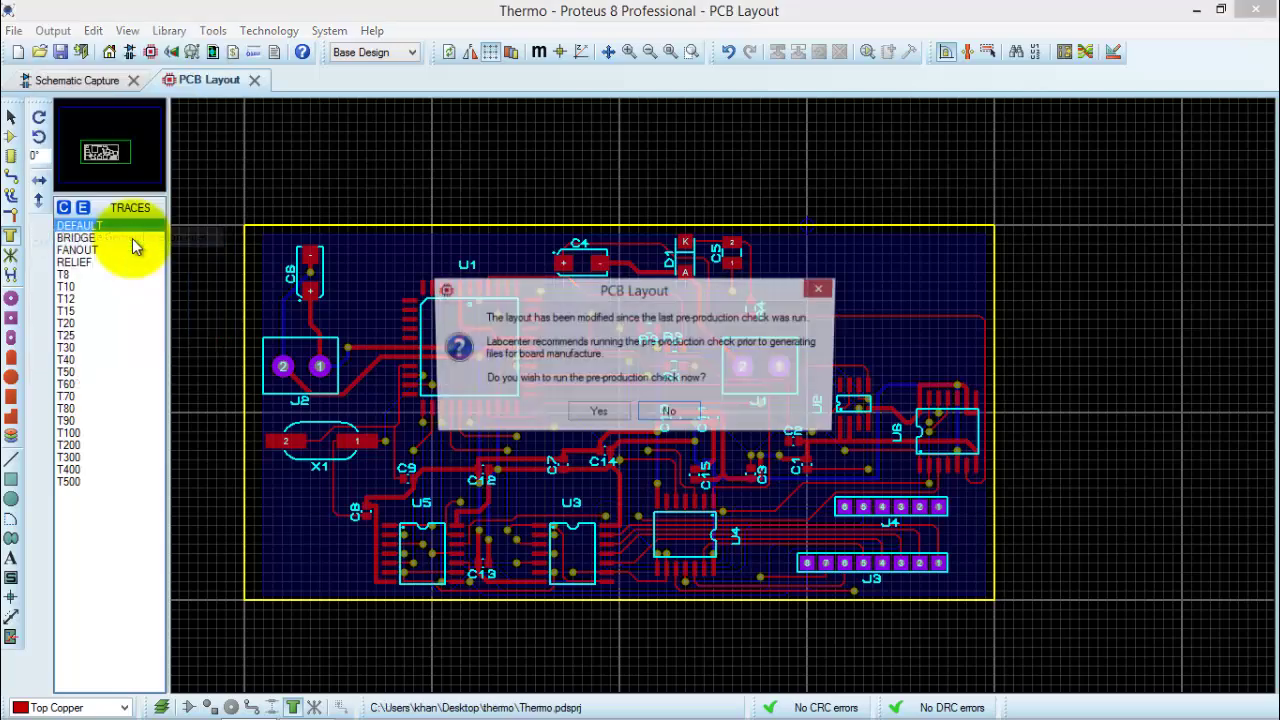
click(597, 415)
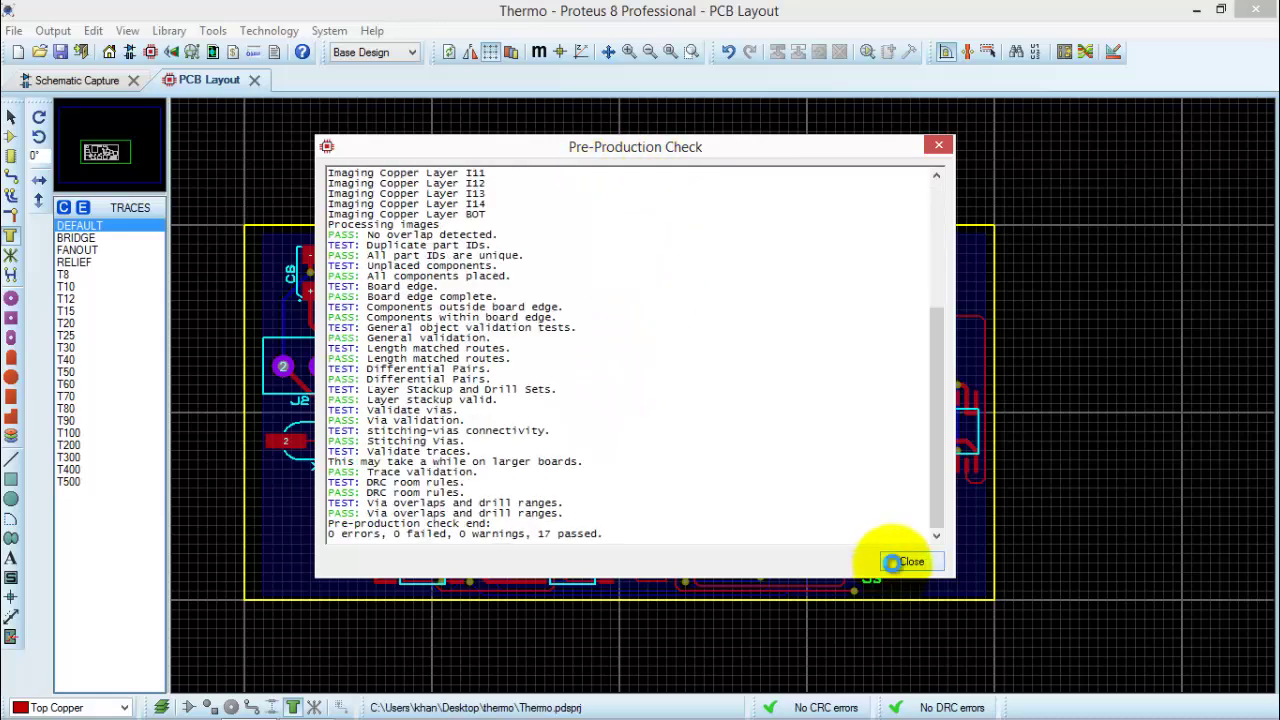
click(895, 561)
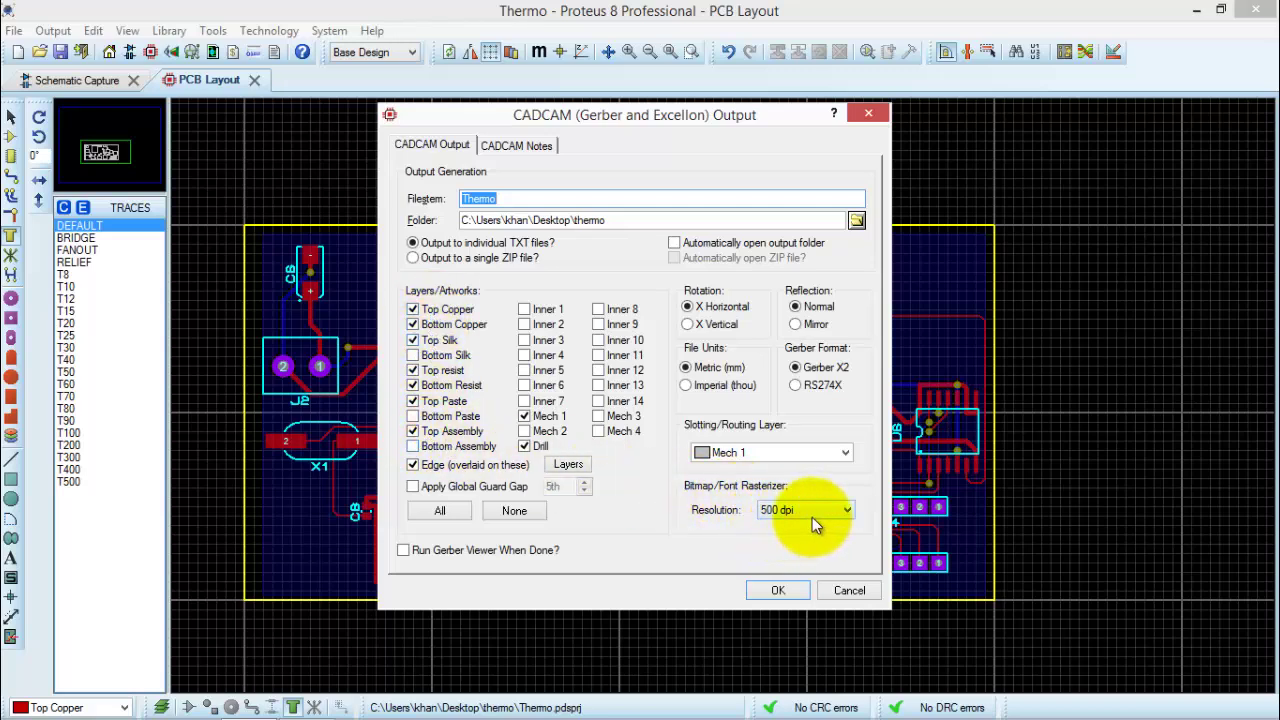
click(779, 590)
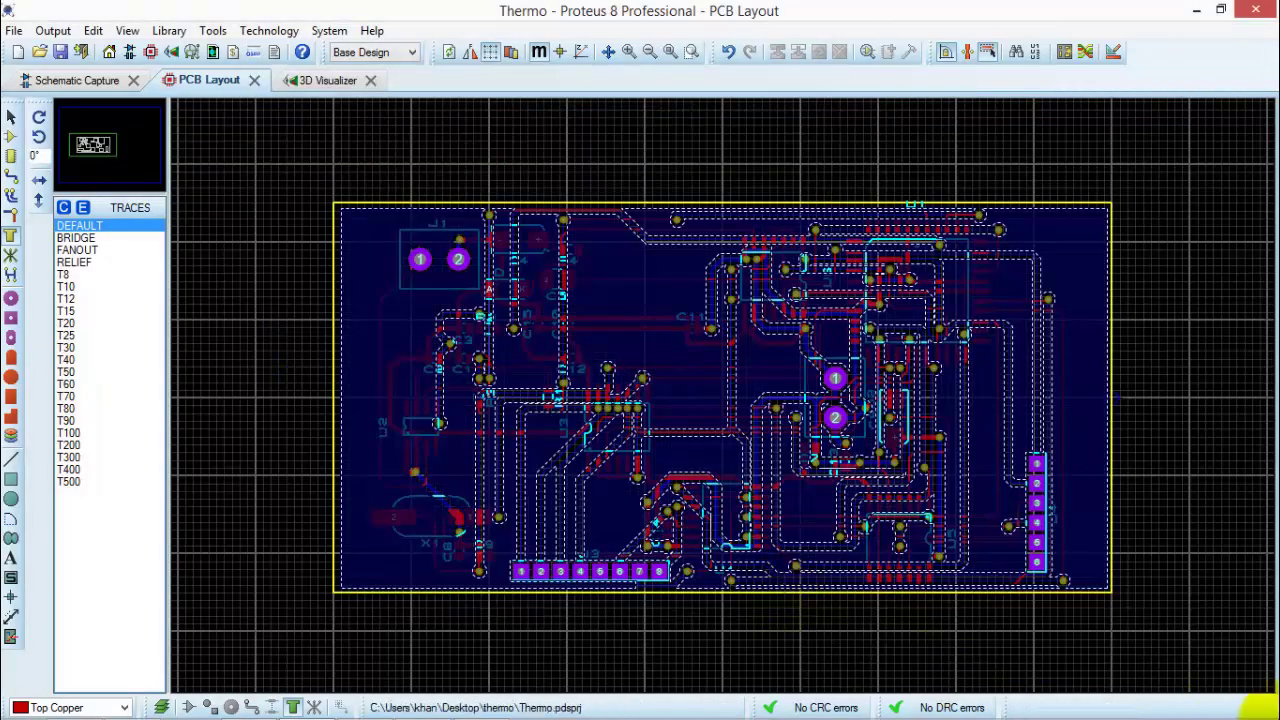
Open the thermo folder from the desktop to view the generated Thermo CADCAM Gerber and drill files
click(1276, 714)
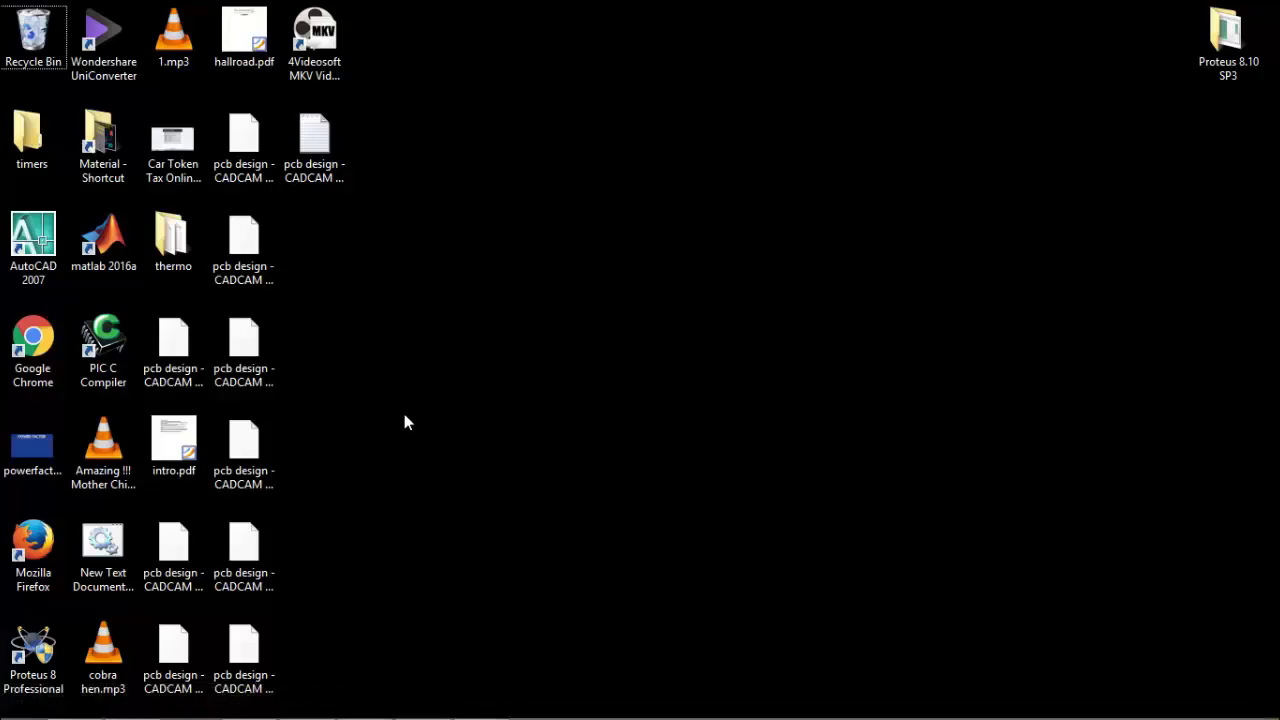
double_click(172, 238)
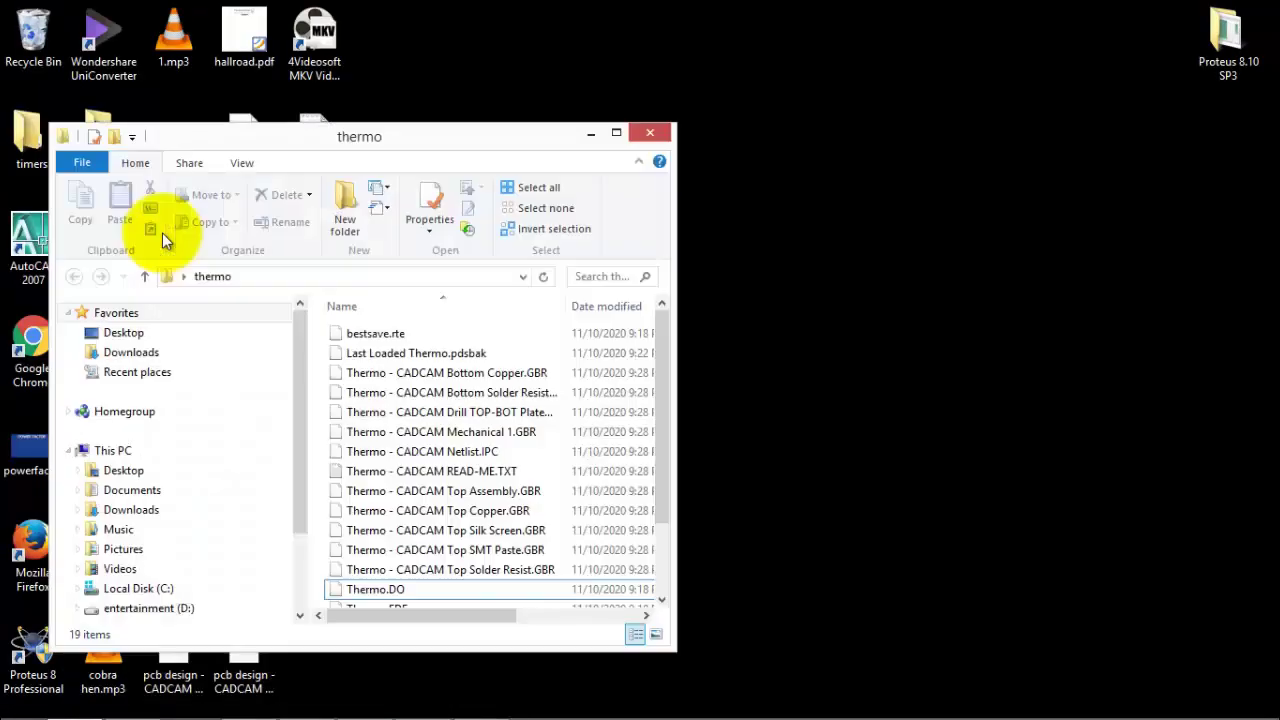